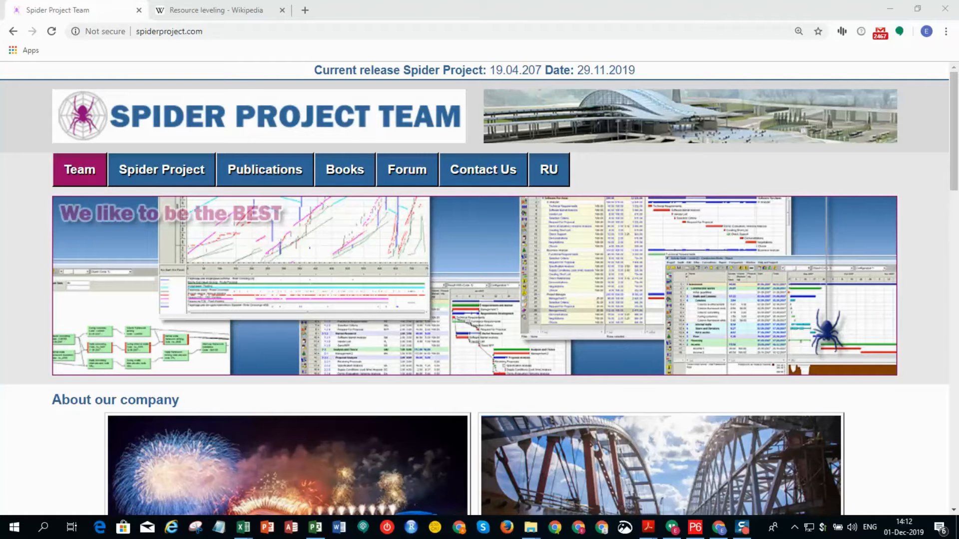
# Show the Wikipedia article on resource leveling.
pyautogui.click(210, 7)
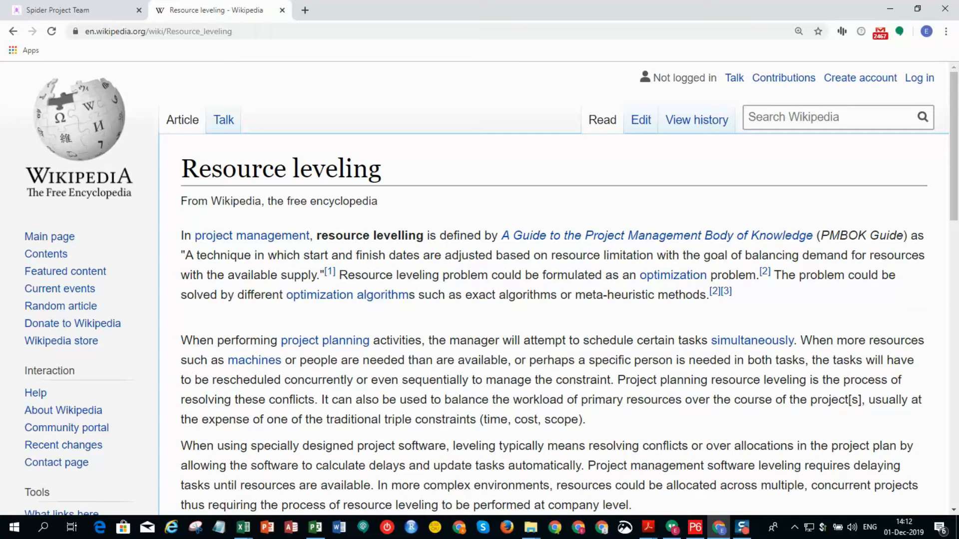
# Switch to Levelling1.mpp in Microsoft Project, dismiss the scheduling-mode notification and widen the task table to include the resource names.
pyautogui.hotkey('alt', 'Tab')
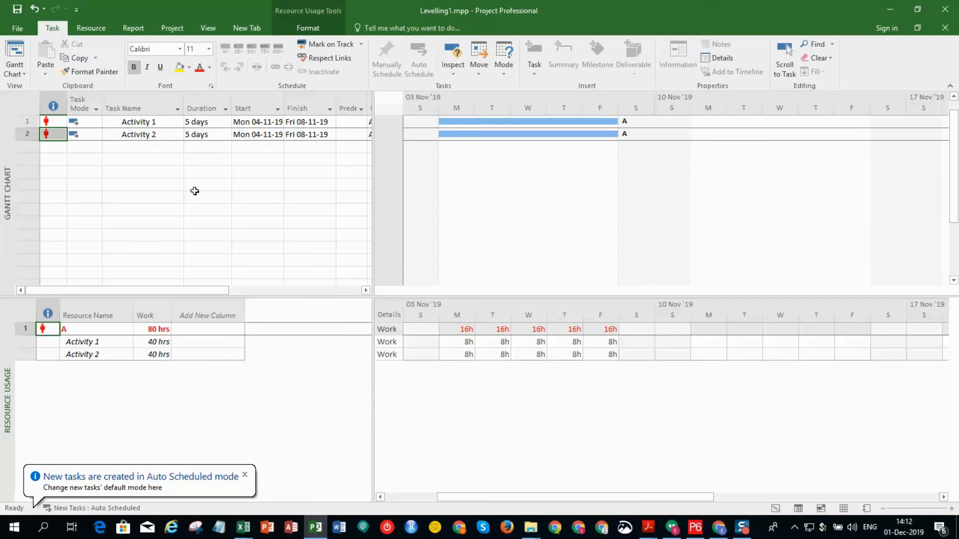
pyautogui.click(245, 474)
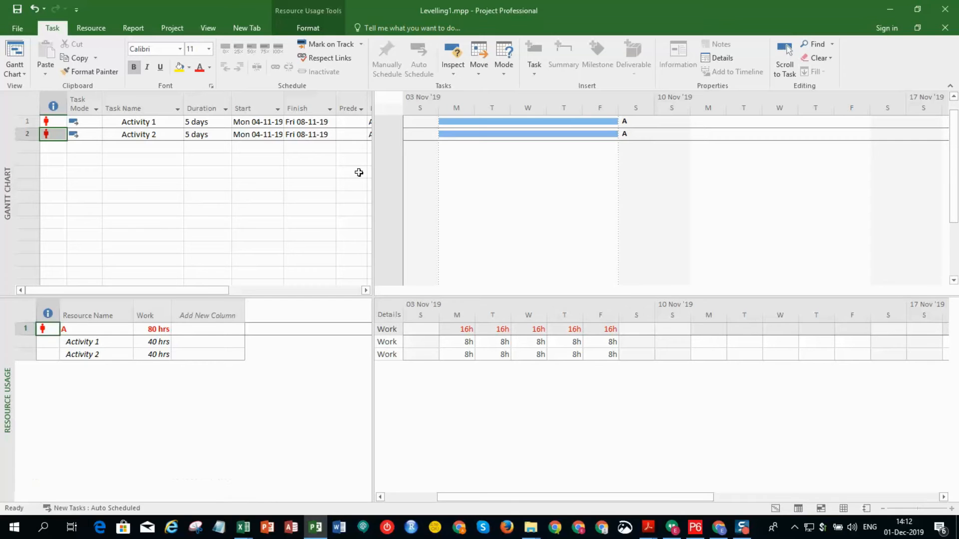
pyautogui.moveTo(372, 176); pyautogui.dragTo(398, 186)
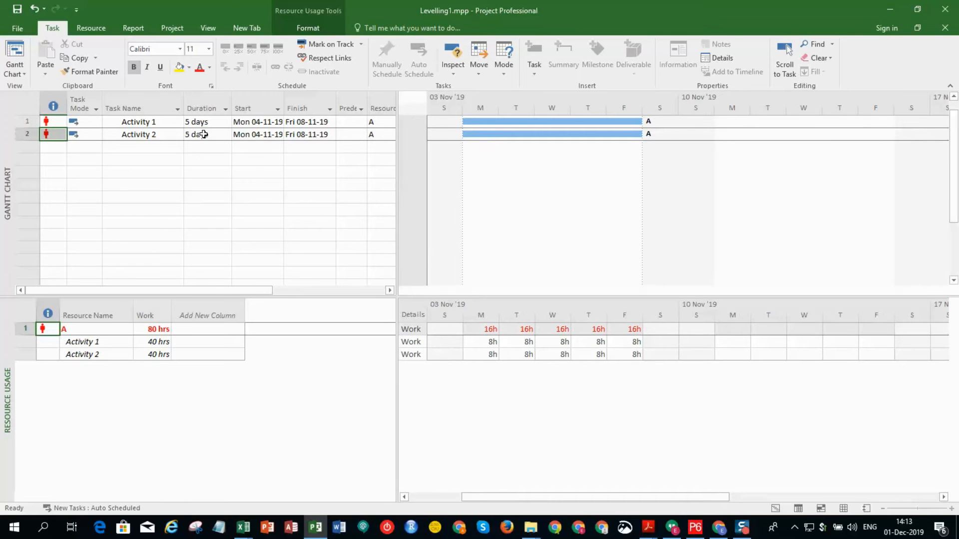
pyautogui.click(150, 132)
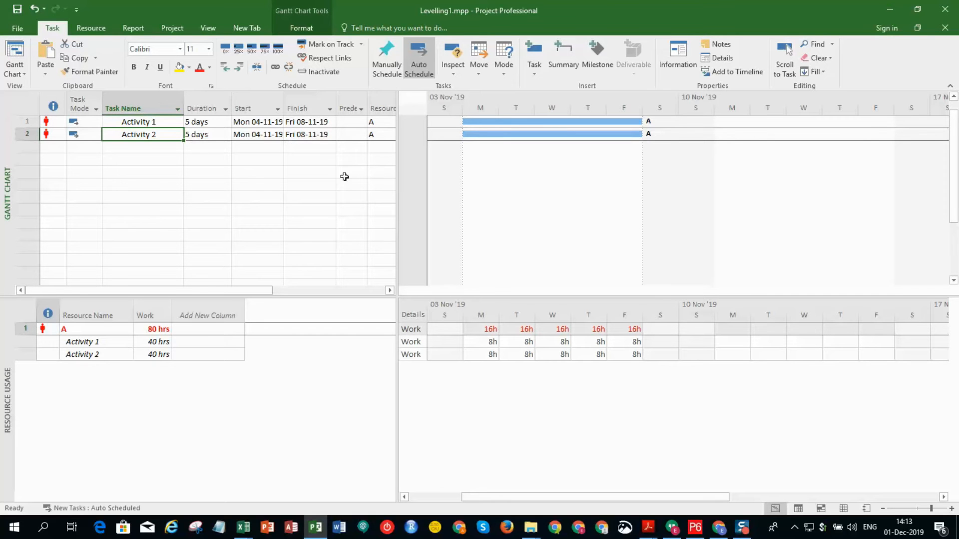
# Select Activity 1 and Activity 2 and level all resources in the Levelling1 project.
pyautogui.moveTo(25, 121); pyautogui.dragTo(22, 133)
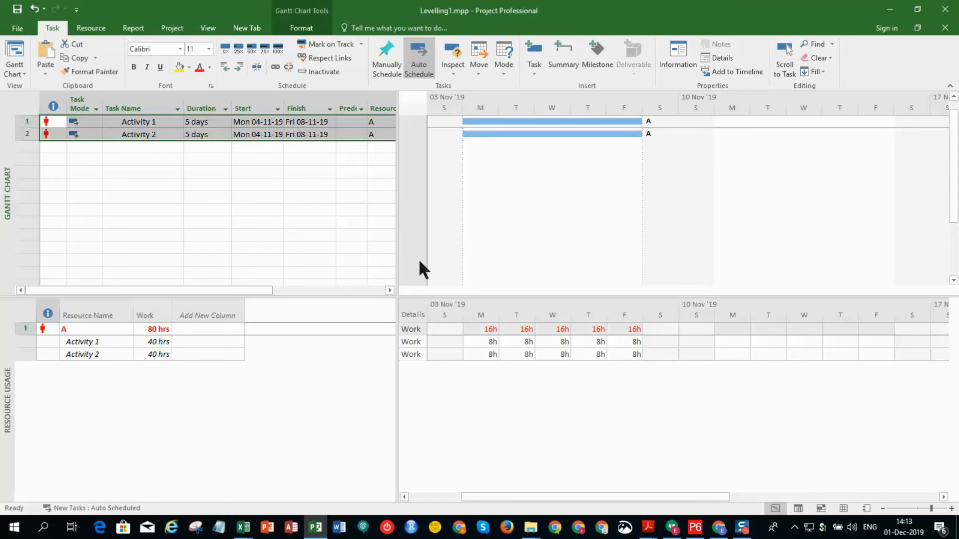
pyautogui.click(253, 122)
pyautogui.click(239, 100)
pyautogui.click(89, 27)
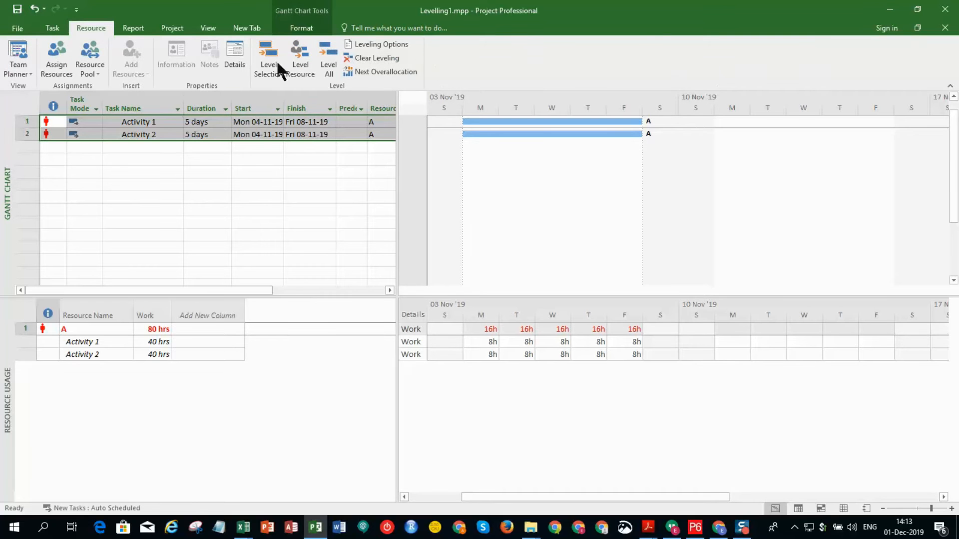
pyautogui.click(329, 58)
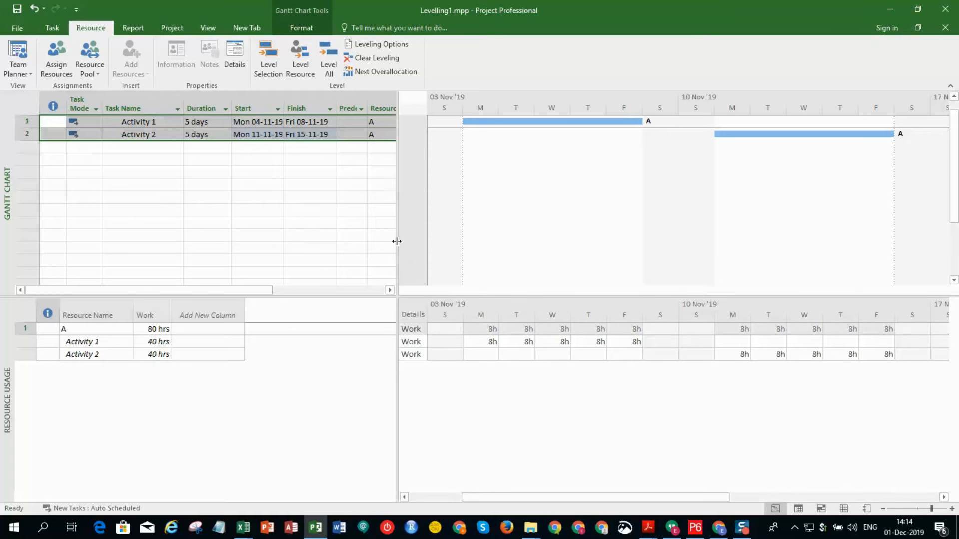
pyautogui.moveTo(397, 241); pyautogui.dragTo(381, 242)
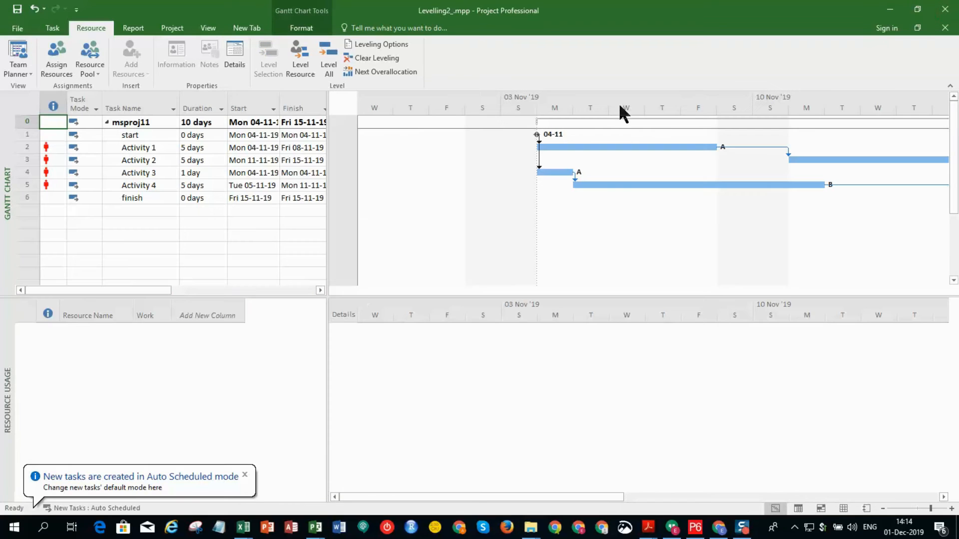
# Arrange the Levelling2_.mpp panes to fit the task bars from 3 November 2019 together with the predecessor and resource columns.
pyautogui.moveTo(385, 298); pyautogui.dragTo(414, 457)
pyautogui.moveTo(501, 497); pyautogui.dragTo(553, 499)
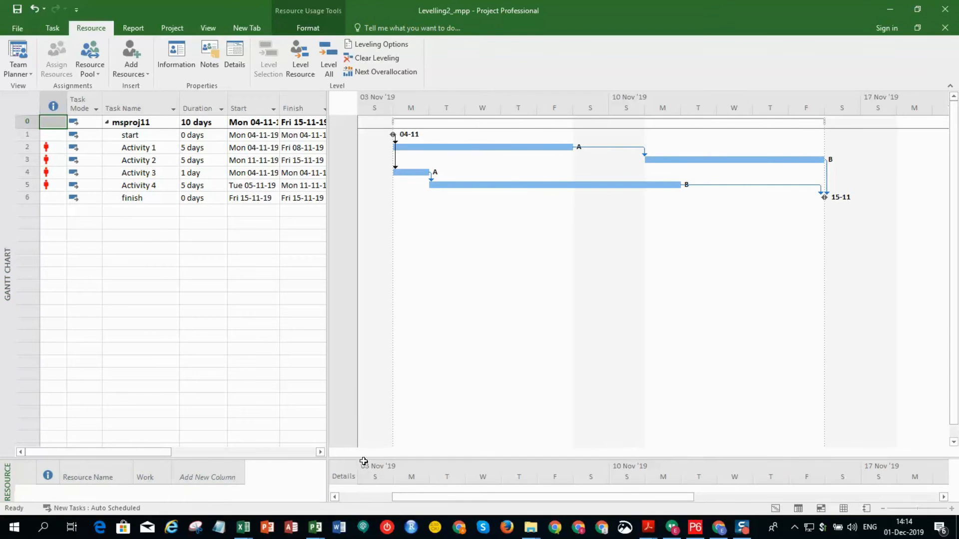
pyautogui.moveTo(364, 455); pyautogui.dragTo(406, 362)
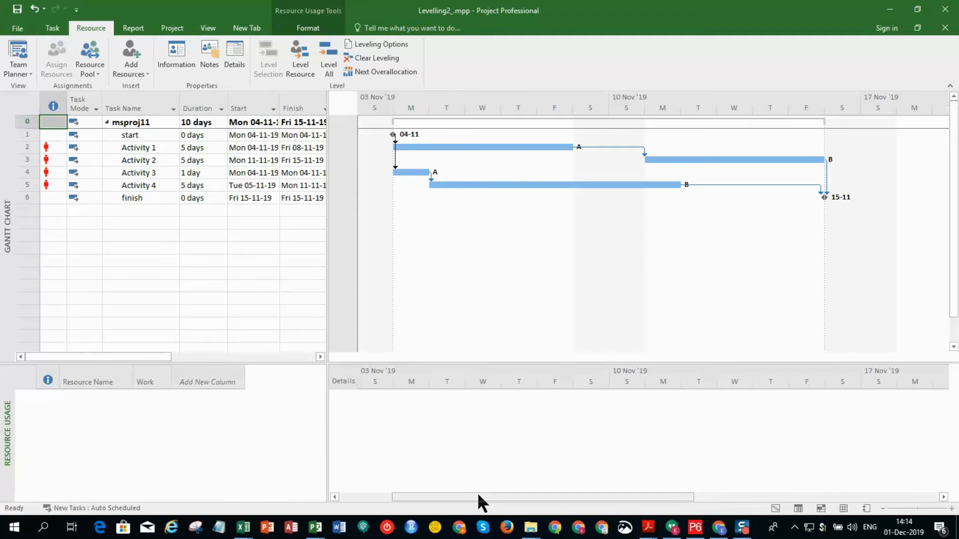
pyautogui.moveTo(474, 500); pyautogui.dragTo(452, 477)
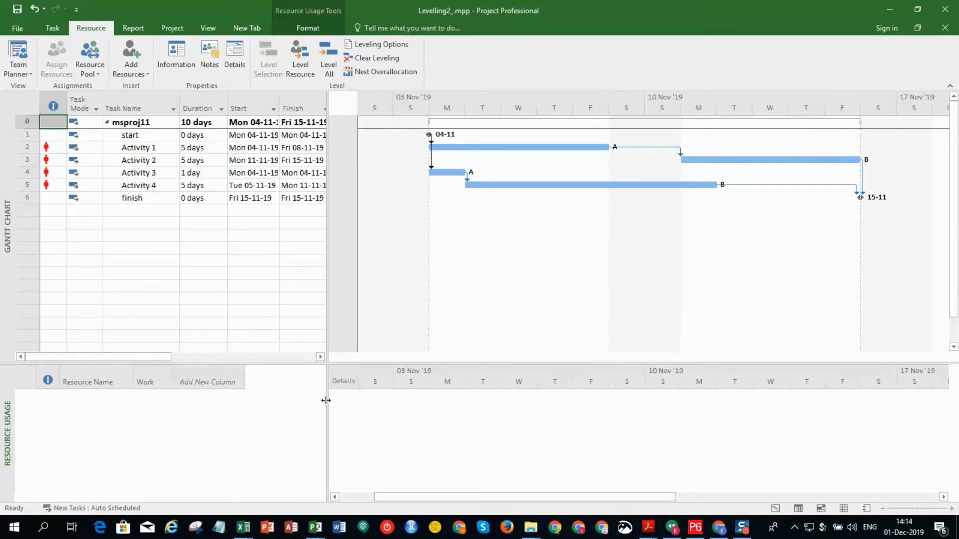
pyautogui.moveTo(326, 399); pyautogui.dragTo(358, 402)
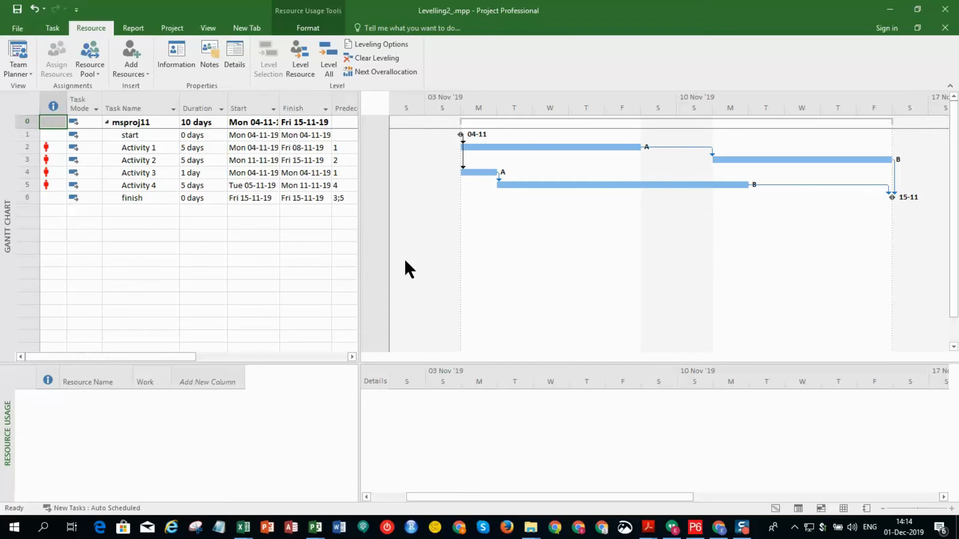
pyautogui.moveTo(359, 279); pyautogui.dragTo(454, 290)
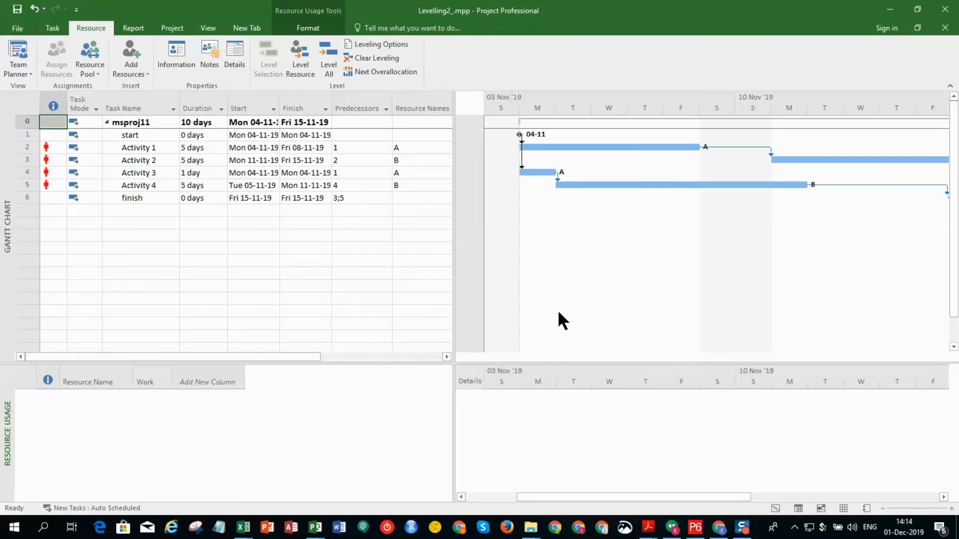
pyautogui.moveTo(455, 210); pyautogui.dragTo(433, 215)
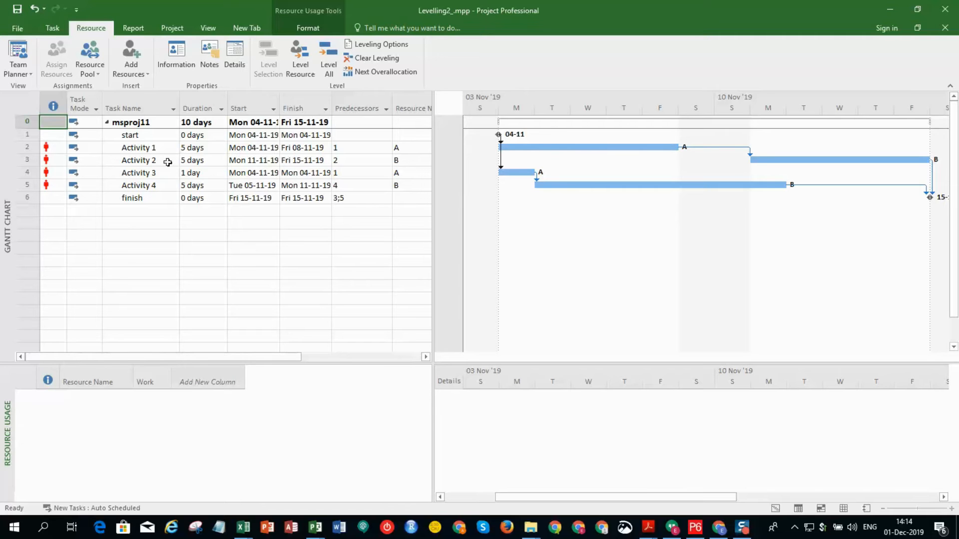
# Examine the resource usage of Activity 2, Activity 4 and all four activities together against the Gantt chart.
pyautogui.click(150, 161)
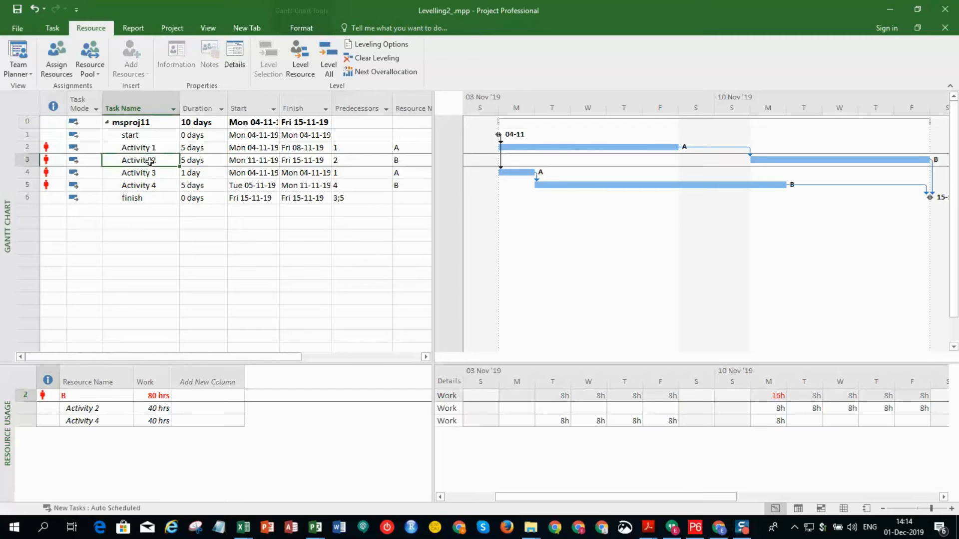
pyautogui.click(164, 186)
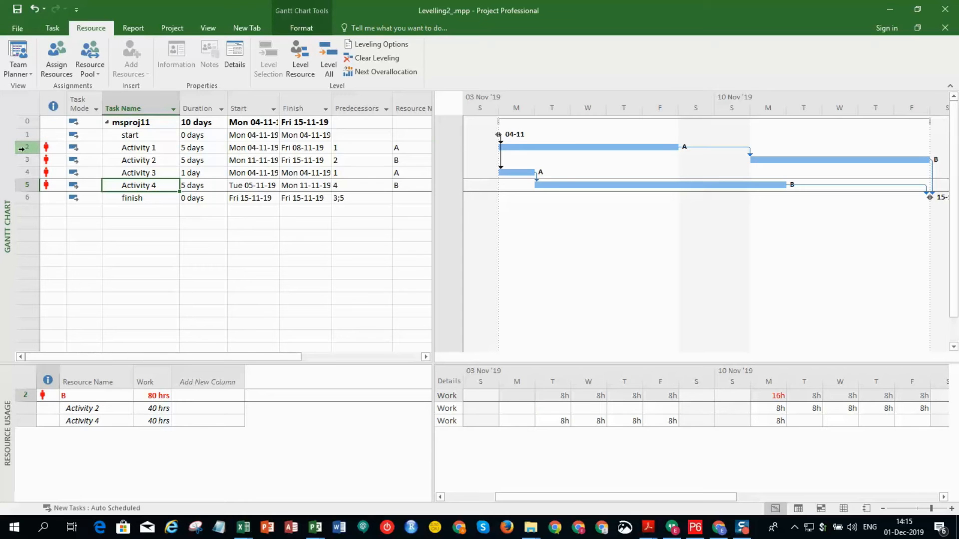
pyautogui.moveTo(21, 148); pyautogui.dragTo(21, 185)
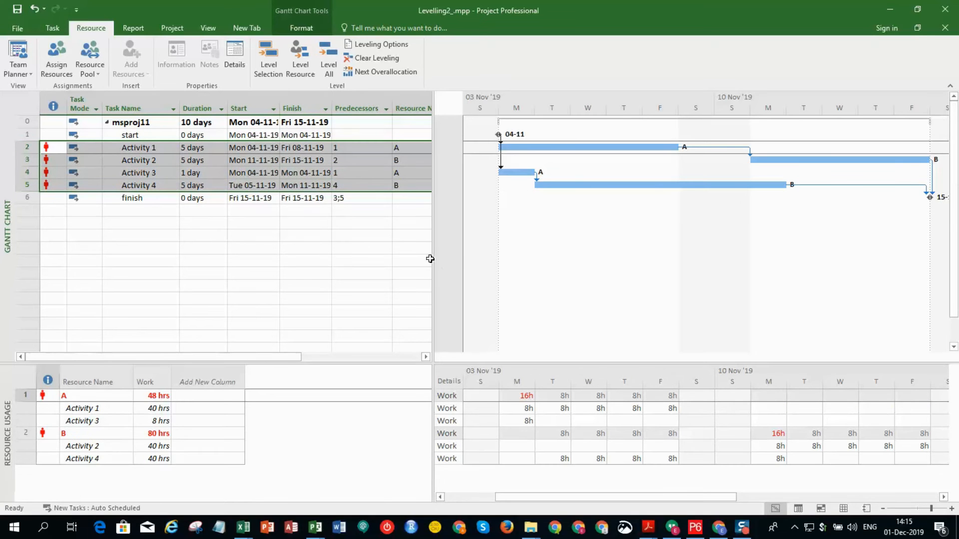
pyautogui.moveTo(429, 258); pyautogui.dragTo(337, 262)
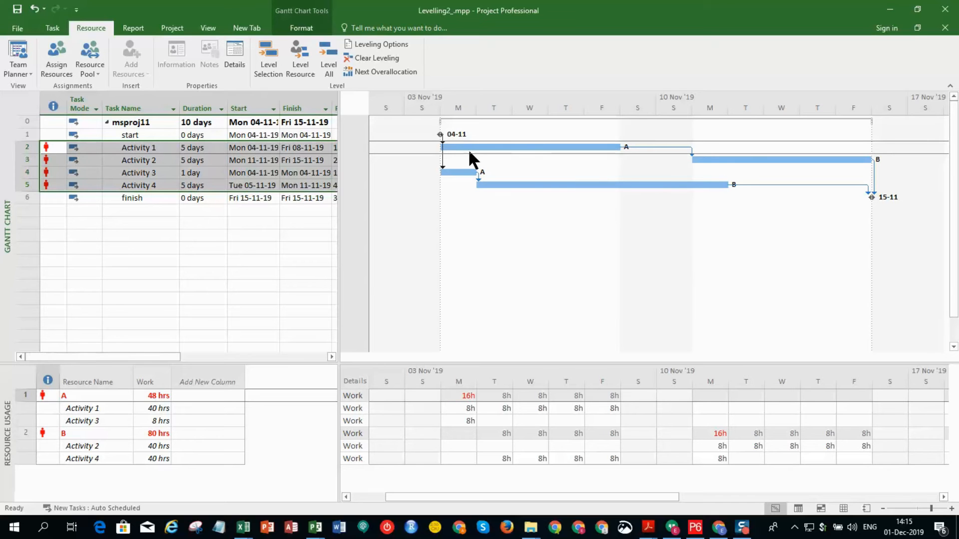
# Move Activity 1 on the Gantt chart to start on Tue 05 Nov '19 while keeping its link to the start milestone.
pyautogui.moveTo(466, 148); pyautogui.dragTo(513, 150)
pyautogui.click(392, 285)
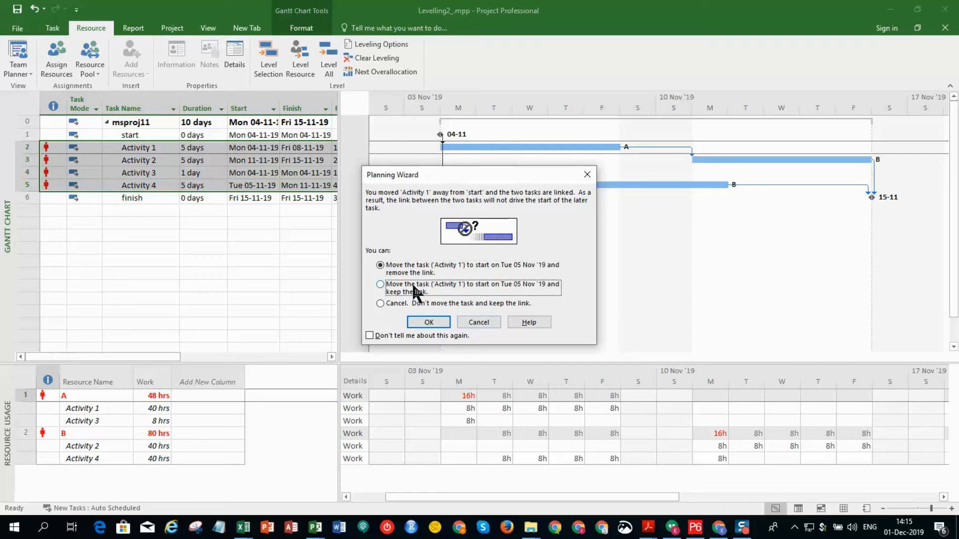
pyautogui.click(428, 322)
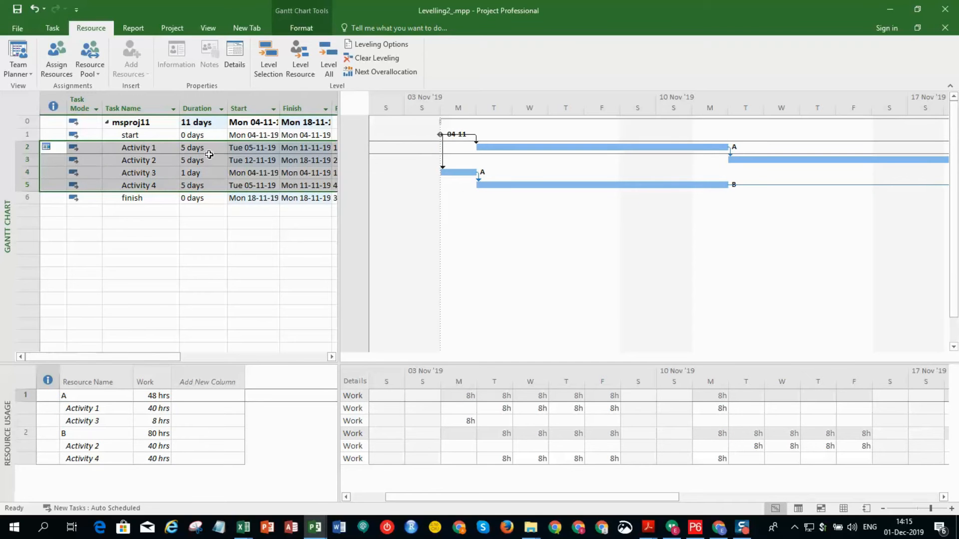
pyautogui.moveTo(178, 108); pyautogui.dragTo(170, 113)
pyautogui.moveTo(635, 496); pyautogui.dragTo(657, 494)
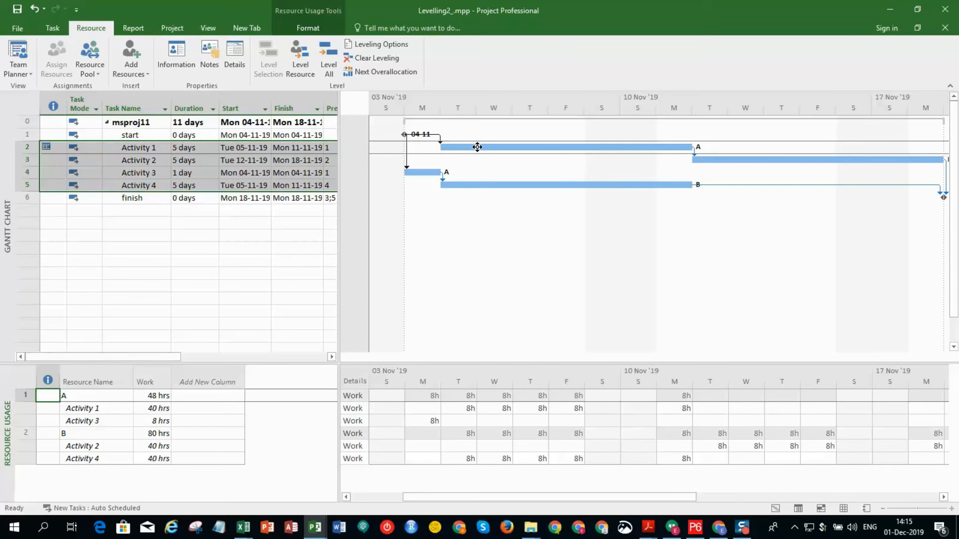
# Set the constraint type of Activity 1 to As Soon As Possible in its task information.
pyautogui.doubleClick(148, 149)
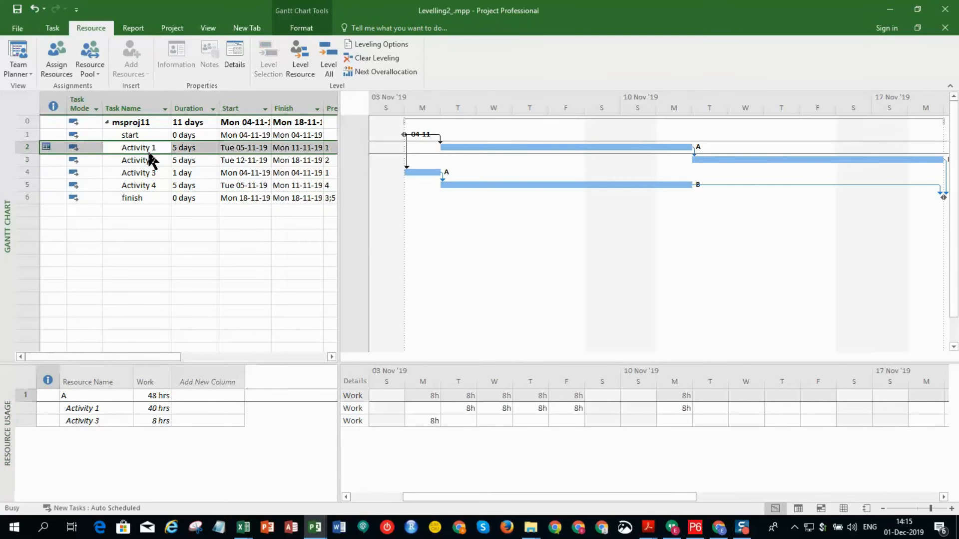
pyautogui.click(383, 164)
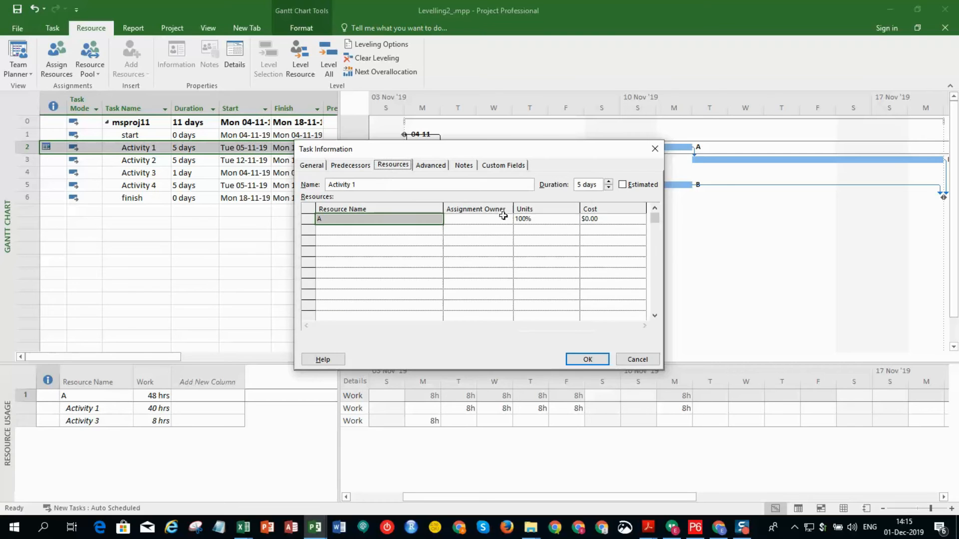
pyautogui.click(358, 164)
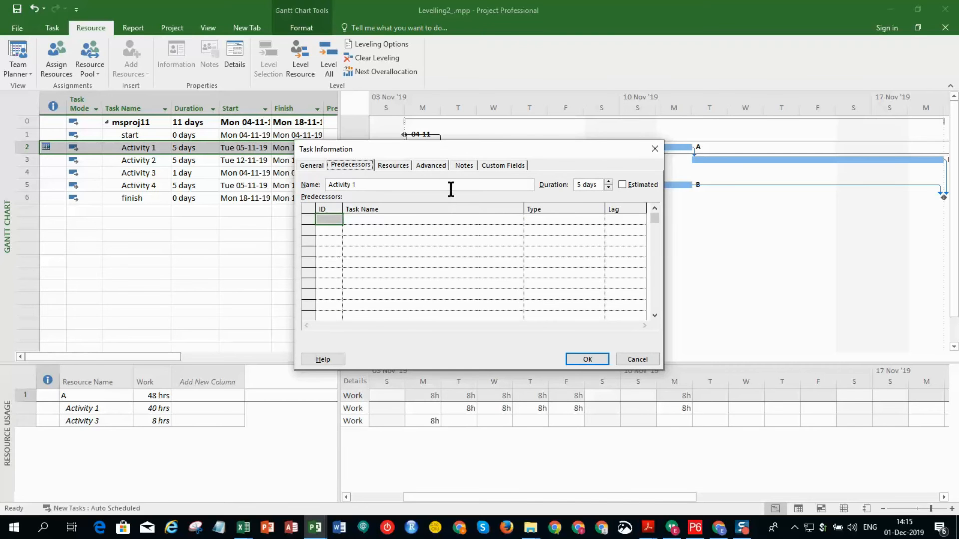
pyautogui.click(433, 170)
pyautogui.click(532, 211)
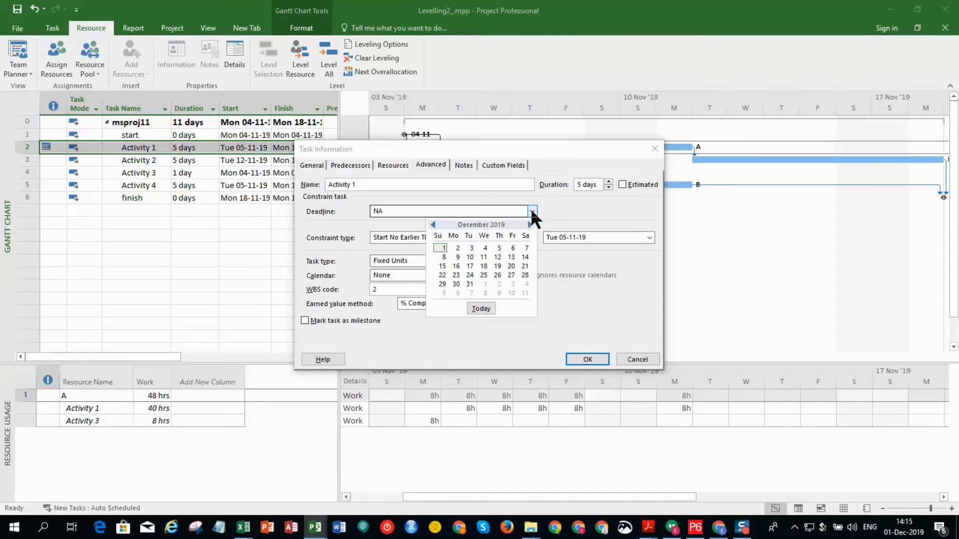
pyautogui.click(411, 250)
pyautogui.click(476, 238)
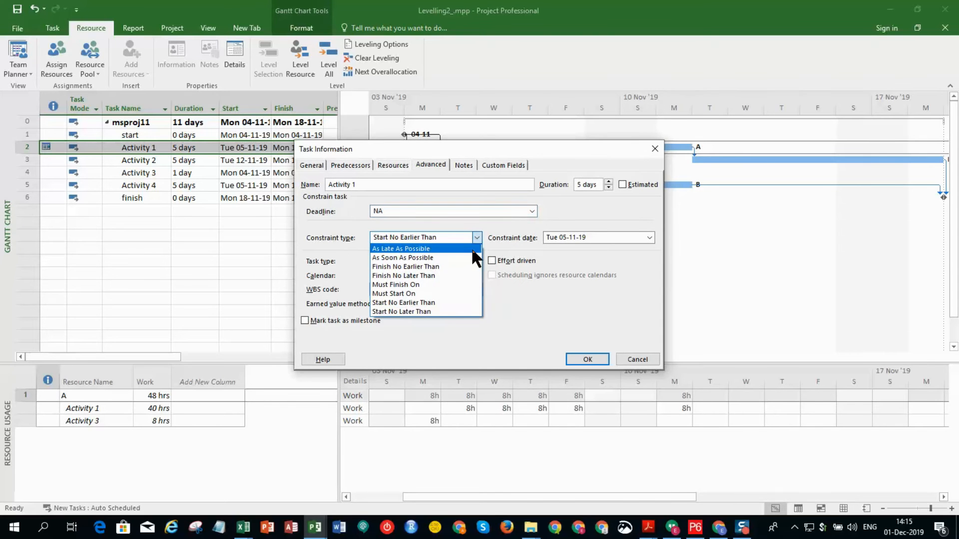
pyautogui.click(440, 258)
pyautogui.click(587, 359)
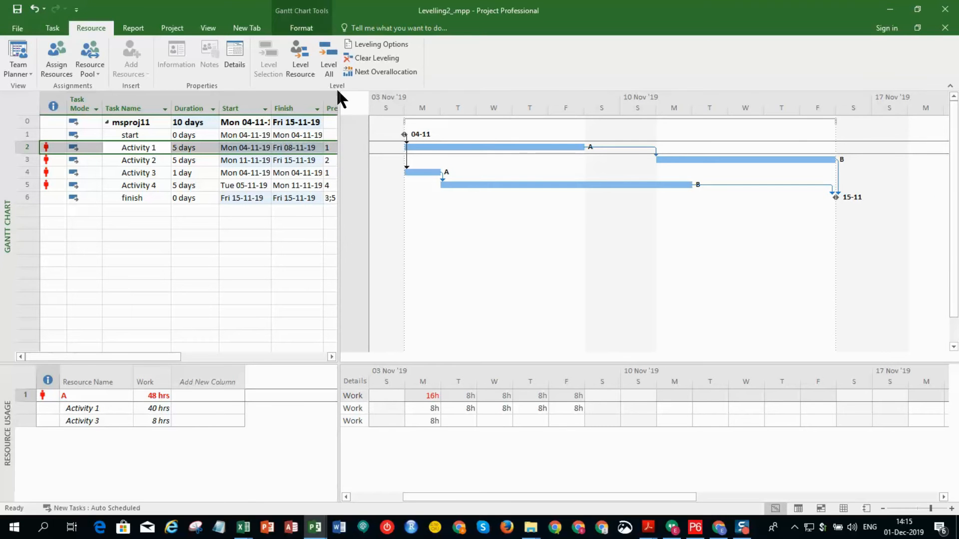
# Level all resources in the Levelling2_ project and select Activity 3 in the task table.
pyautogui.click(329, 65)
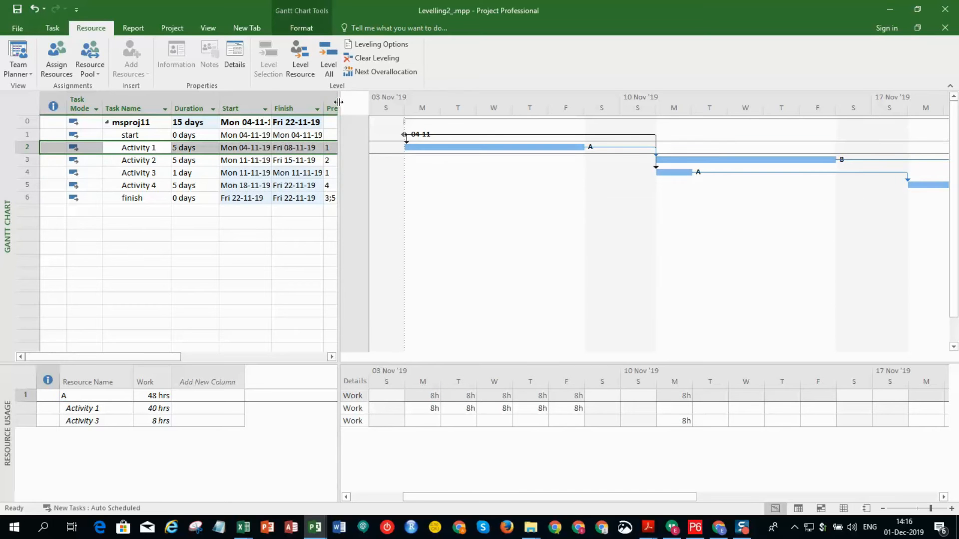
pyautogui.moveTo(340, 146); pyautogui.dragTo(353, 147)
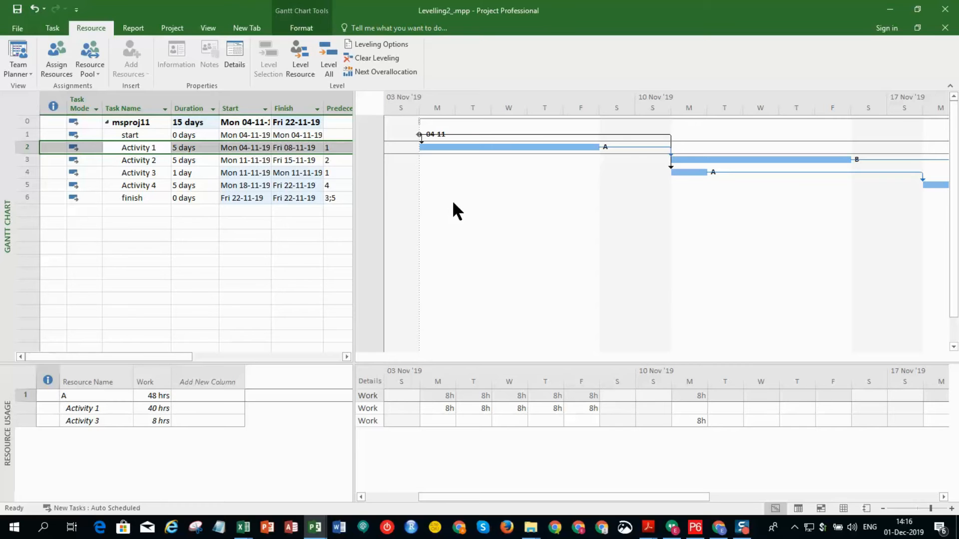
pyautogui.click(151, 173)
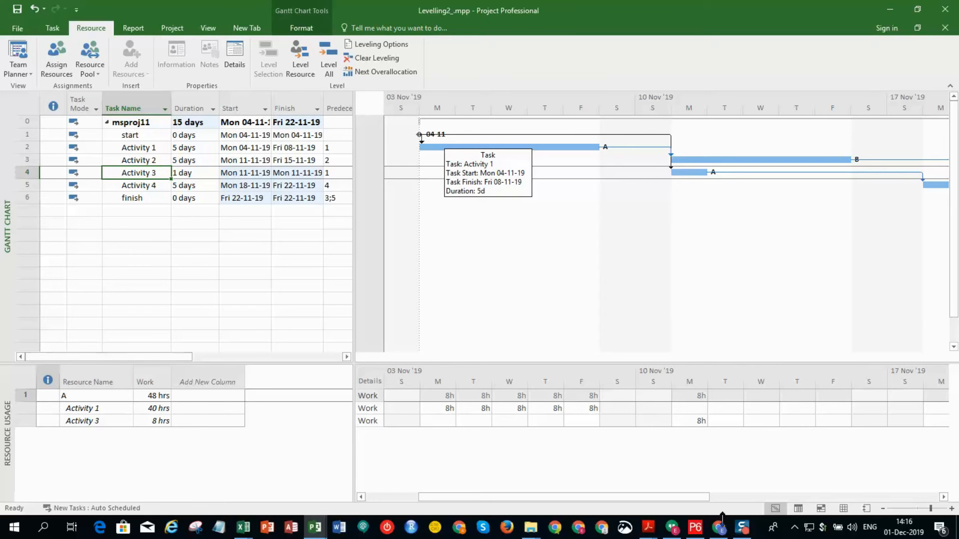
# Switch to the Levelling2 project in Primavera P6, maximize it, and examine Activity 1's resource assignment and the project's original duration.
pyautogui.click(717, 486)
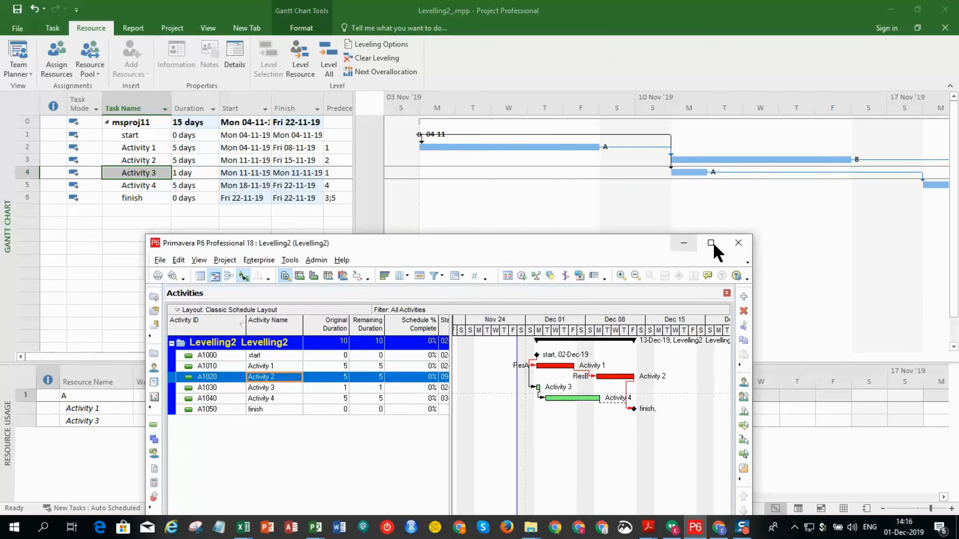
pyautogui.click(712, 244)
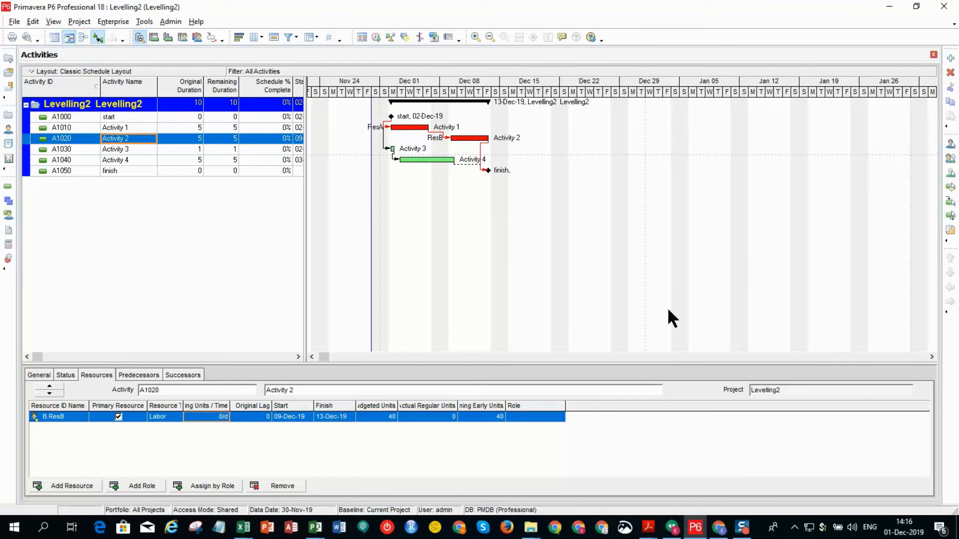
pyautogui.click(122, 128)
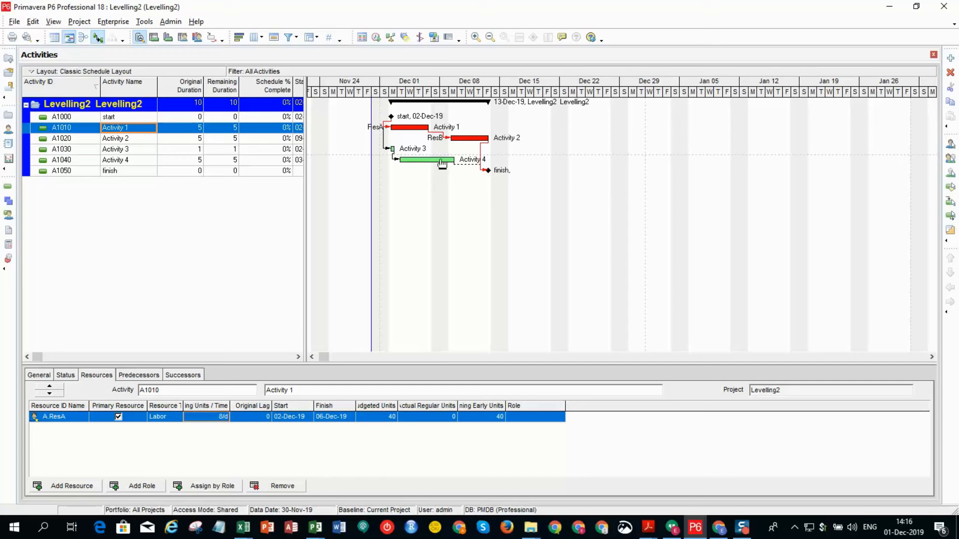
pyautogui.click(198, 106)
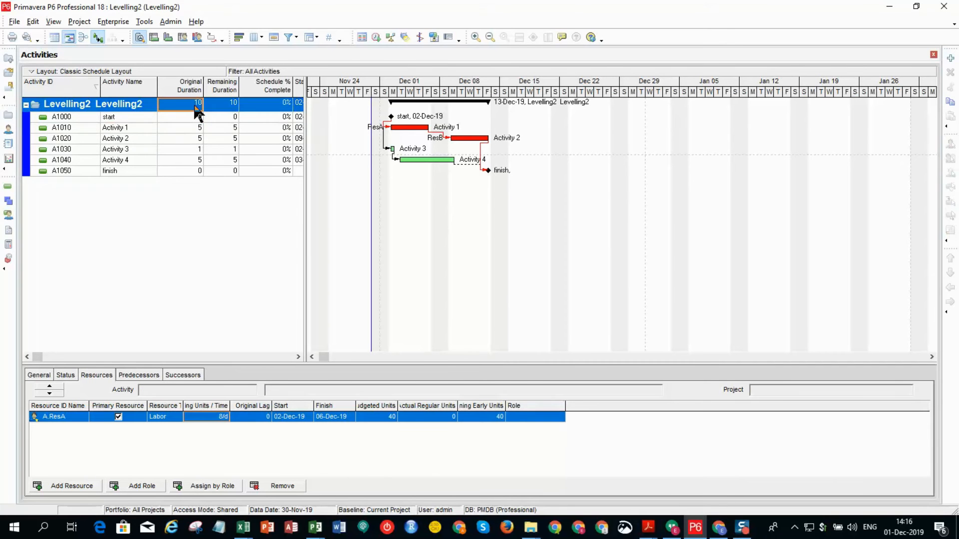
# Level all resources in the Levelling2 project, using ascending Activity Leveling Priority.
pyautogui.click(390, 38)
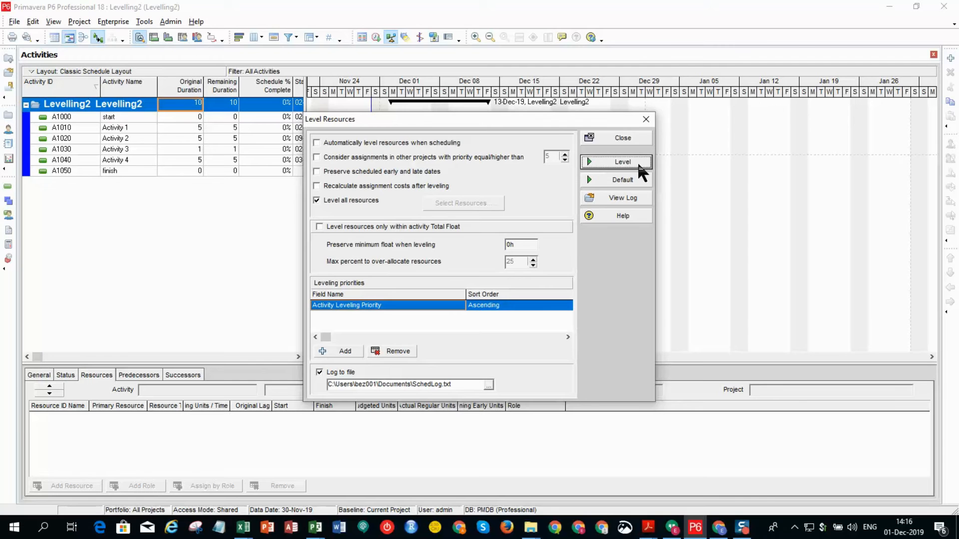
pyautogui.click(631, 161)
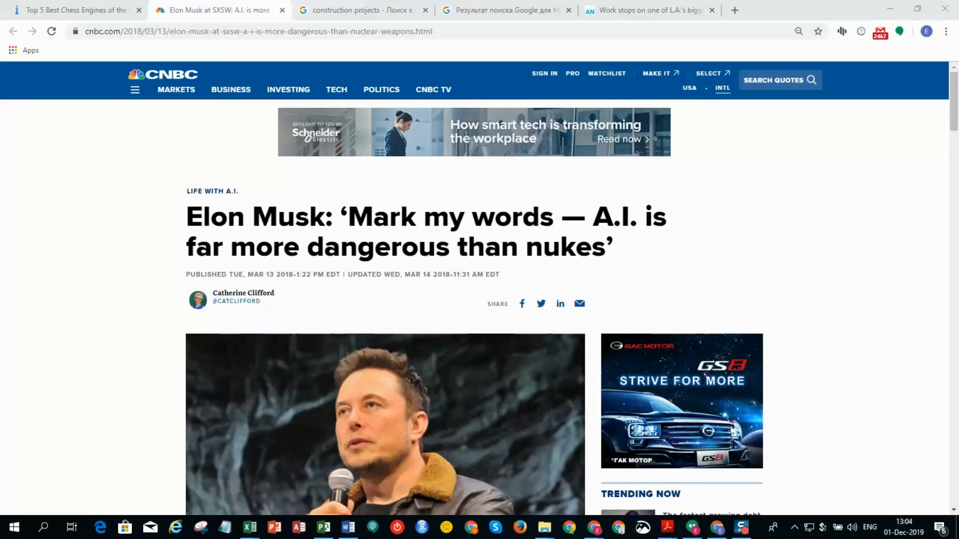
# Switch to the browser to examine the article on the top 5 chess engines, and open the construction projects search results.
pyautogui.click(96, 10)
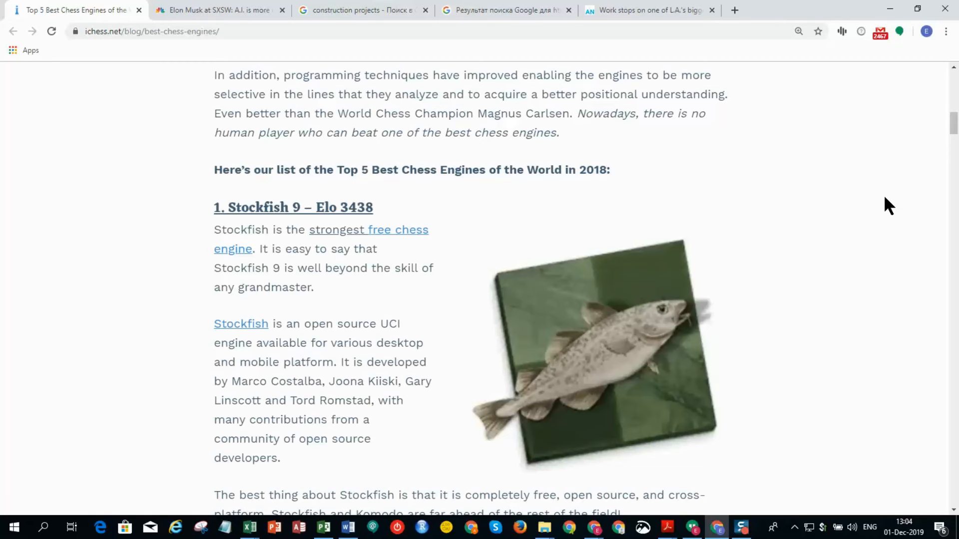
pyautogui.click(369, 6)
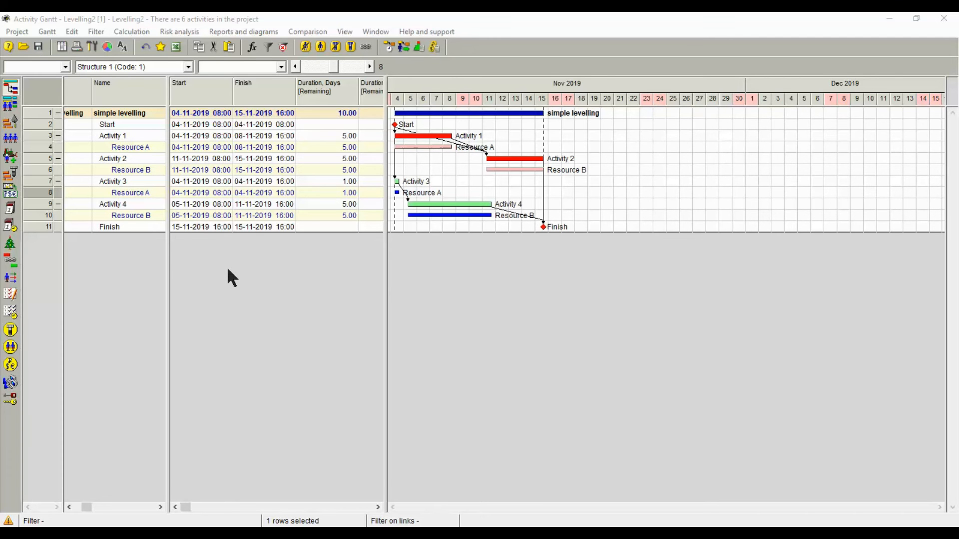
# In Spider Project's Levelling2 file, schedule all activities forward with the existing scheduling options, and run the resource-constrained scheduling.
pyautogui.click(387, 46)
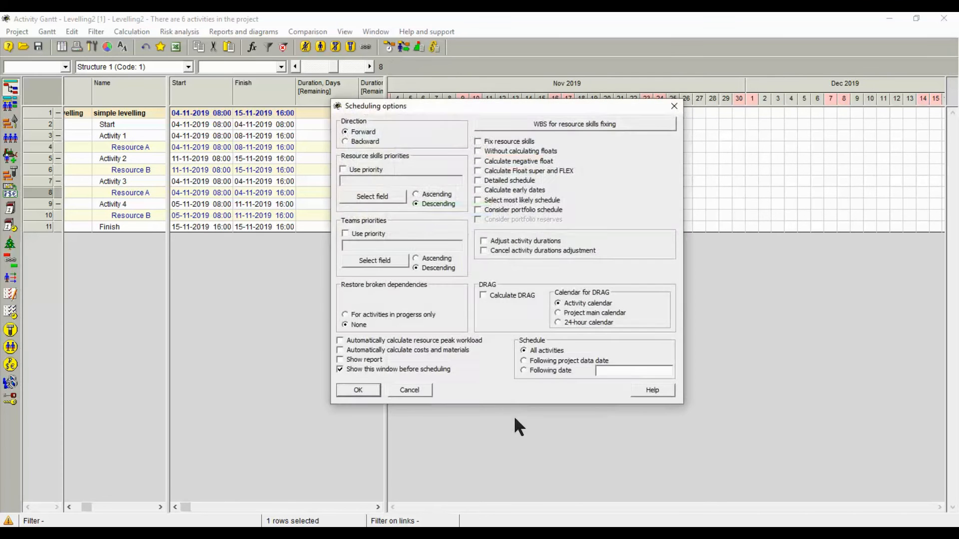
pyautogui.click(371, 394)
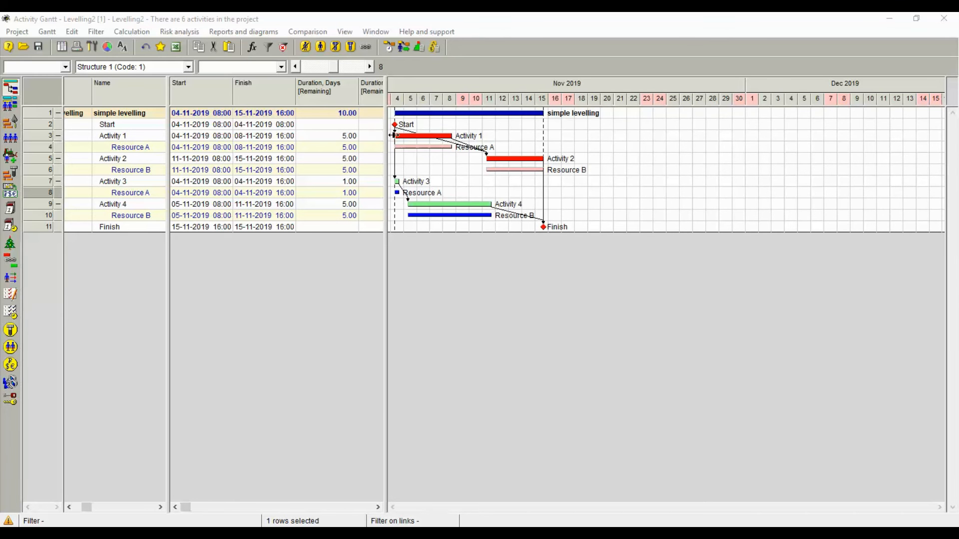
pyautogui.click(403, 46)
pyautogui.click(500, 403)
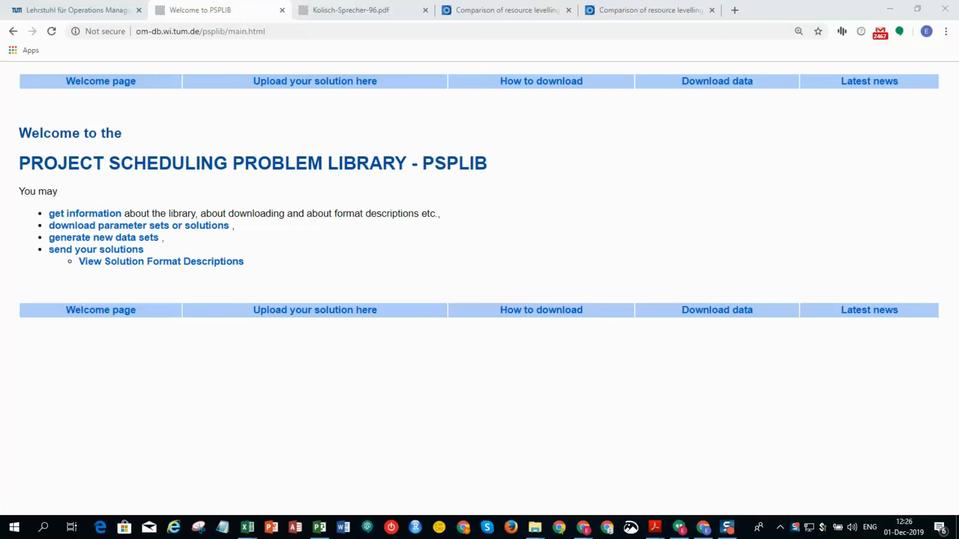
# Examine the Technische Universität München staff page in the browser, highlighting the university's name and the professor's name.
pyautogui.click(93, 10)
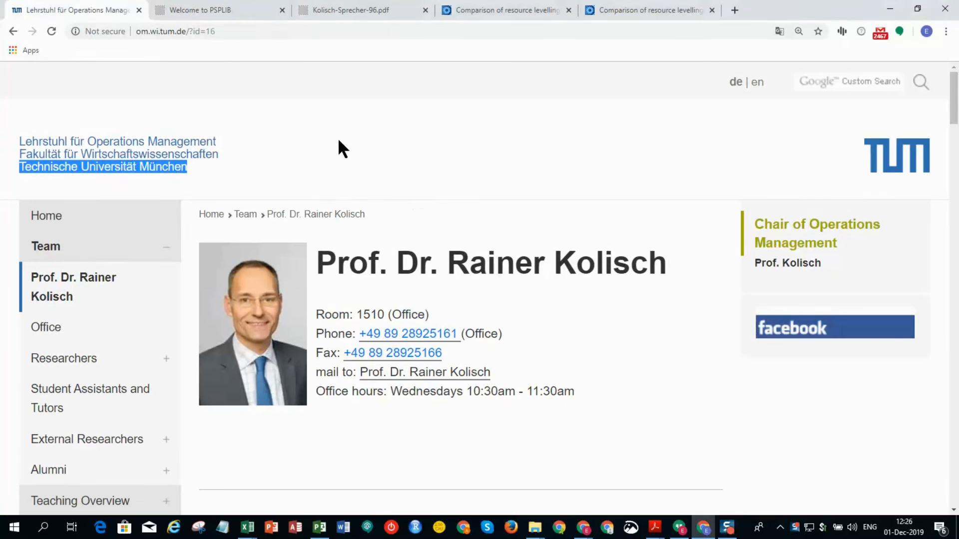
pyautogui.click(195, 170)
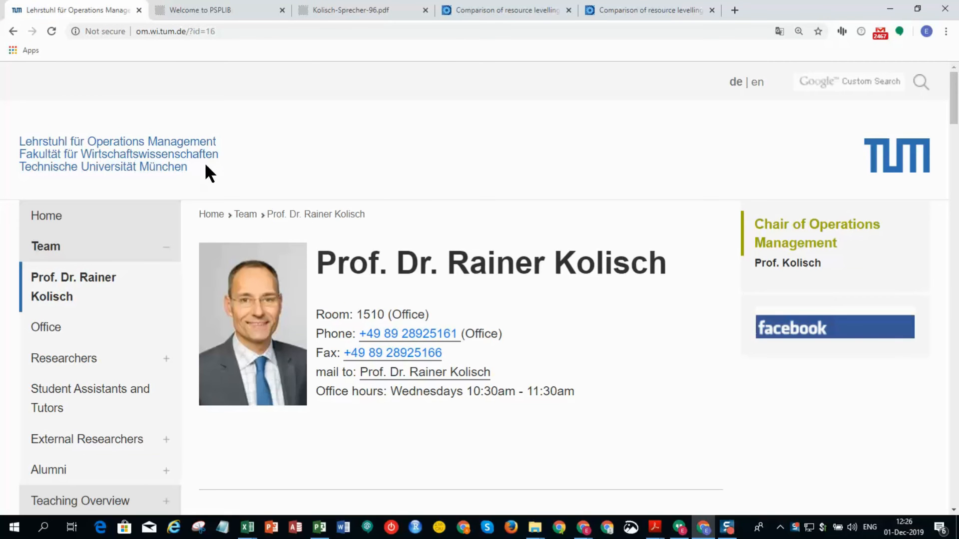
pyautogui.moveTo(205, 167); pyautogui.dragTo(20, 168)
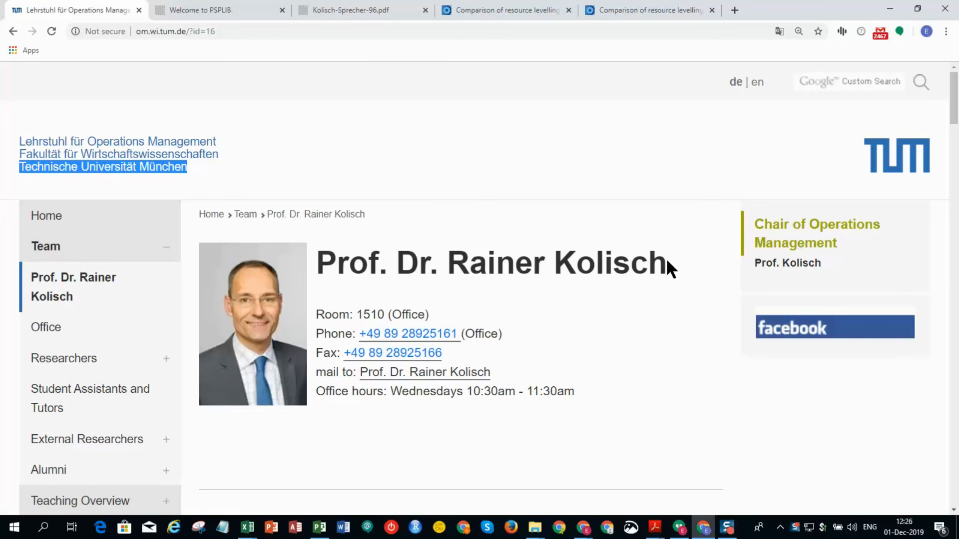
pyautogui.moveTo(666, 258); pyautogui.dragTo(458, 260)
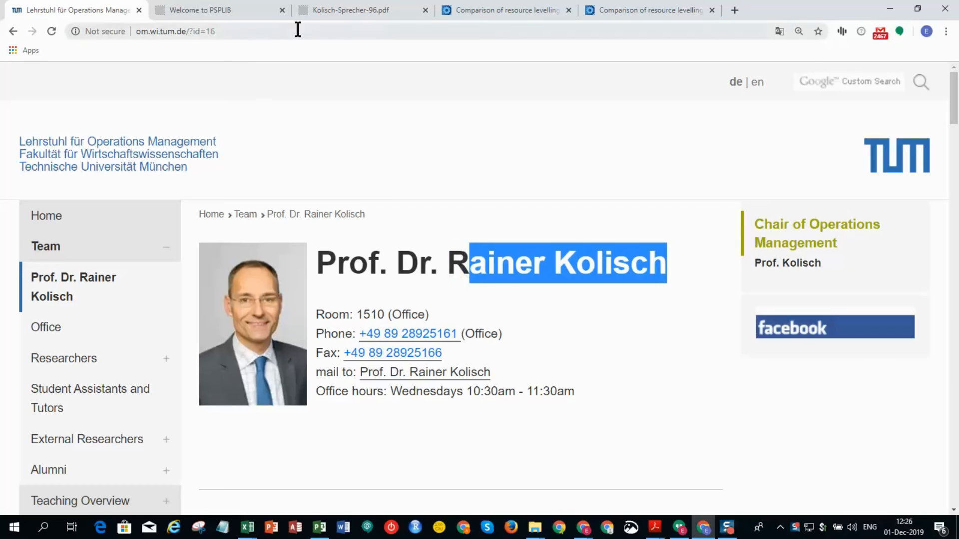
# Open the PDF paper on the PSPLIB project scheduling problem library and examine its title and abstract.
pyautogui.click(329, 10)
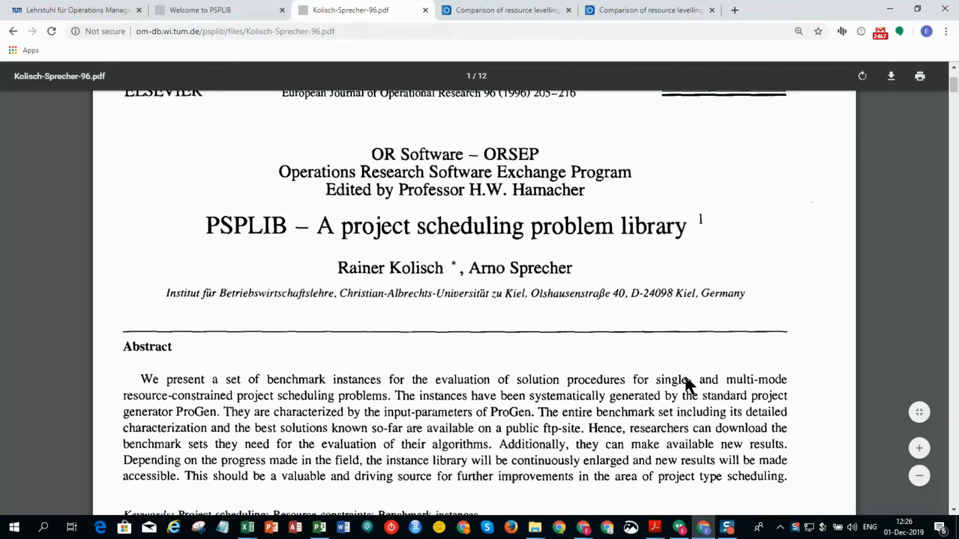
pyautogui.scroll(4, 684, 374)
pyautogui.scroll(-5, 686, 378)
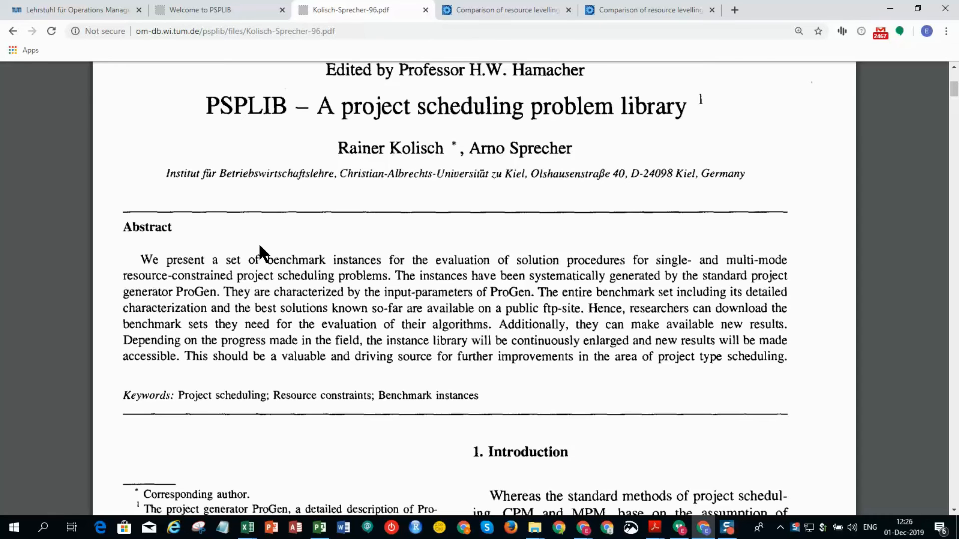
# Open PSPLIB's Resource-Constrained Project Scheduling Problem (RCPSP) data sets and look through the j120, j30, j60 and j90 files.
pyautogui.click(227, 7)
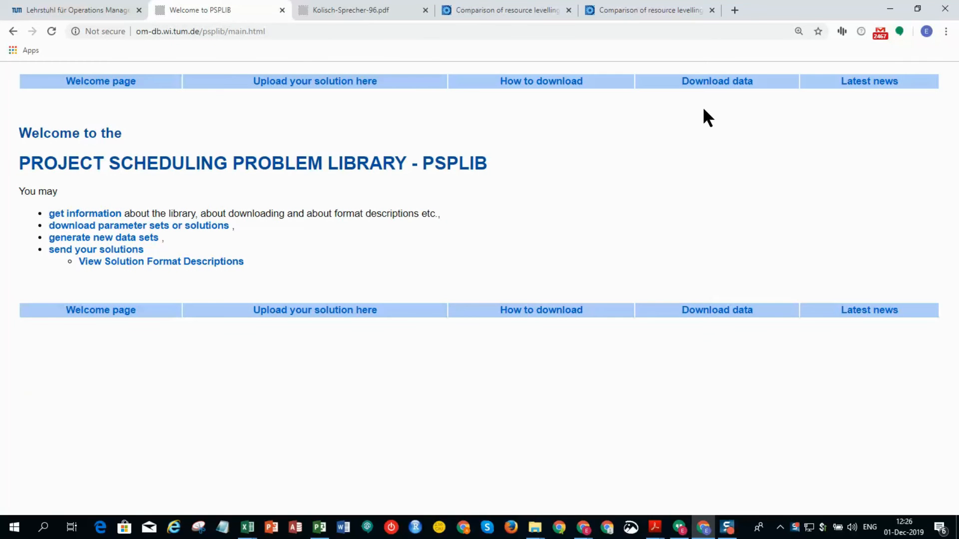
pyautogui.click(719, 86)
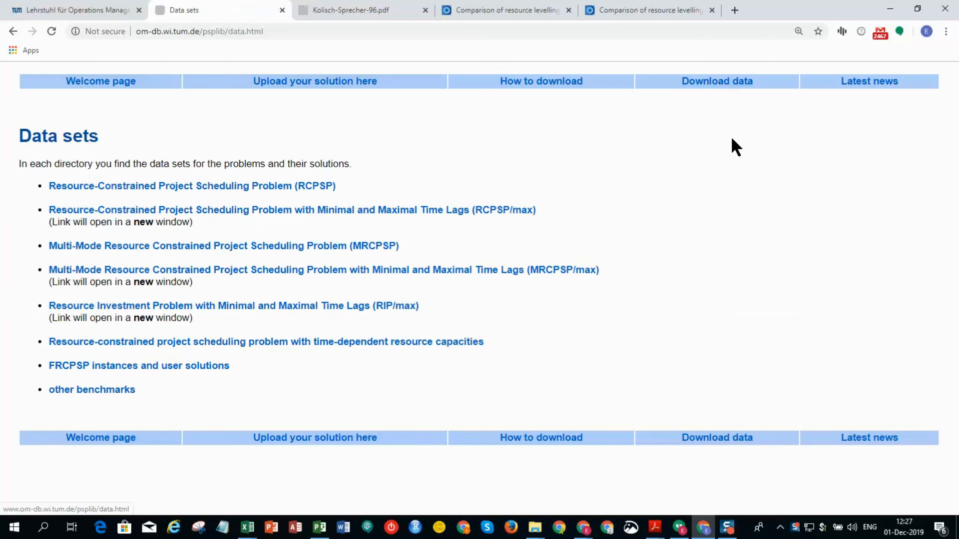
pyautogui.click(277, 189)
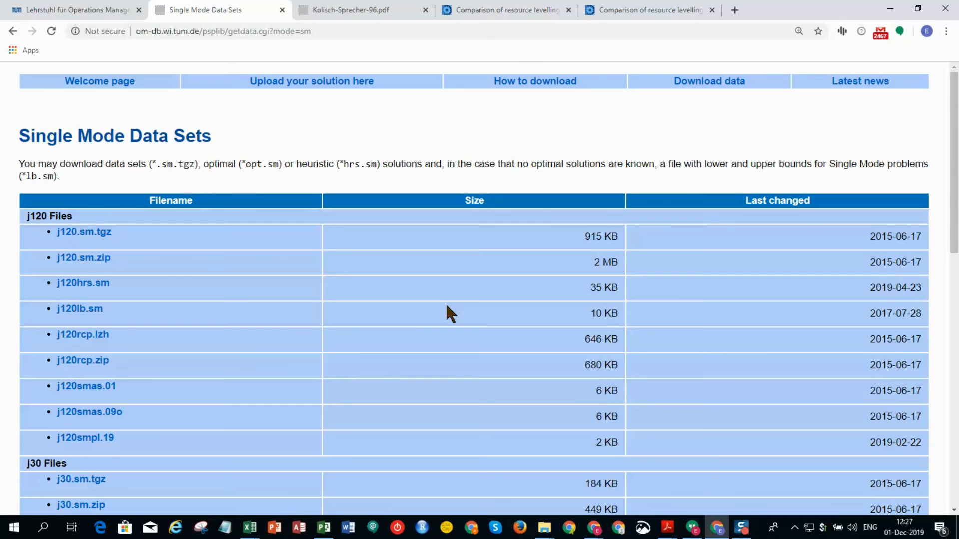
pyautogui.scroll(-5, 477, 310)
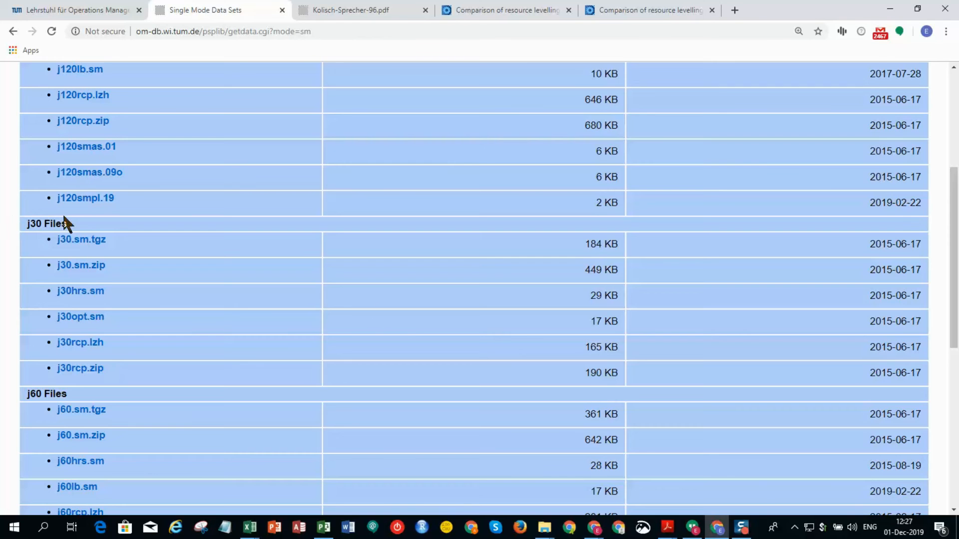
pyautogui.scroll(-8, 406, 325)
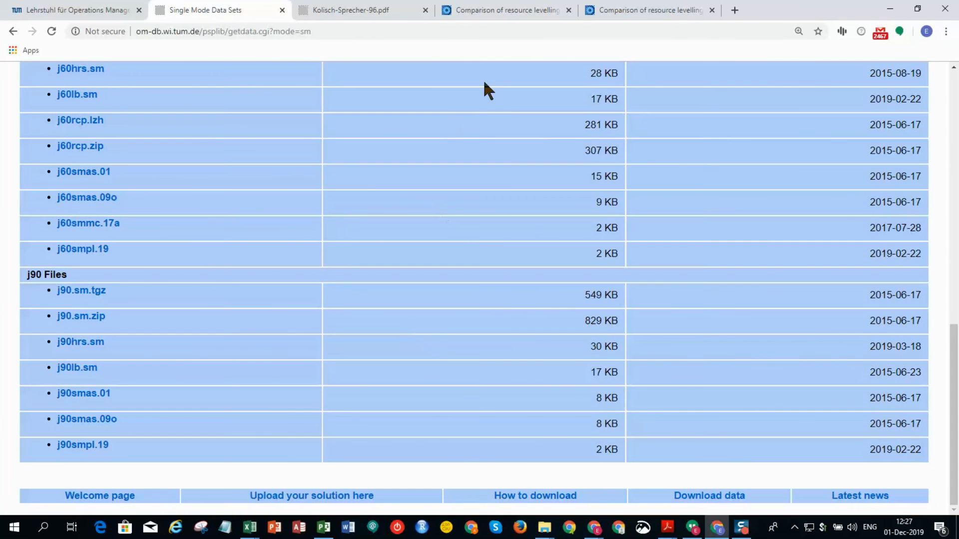
# Examine the forum thread comparing resource levelling algorithms, including its table of RCPSP results for Microsoft Project, Spider Project and Primavera.
pyautogui.click(508, 9)
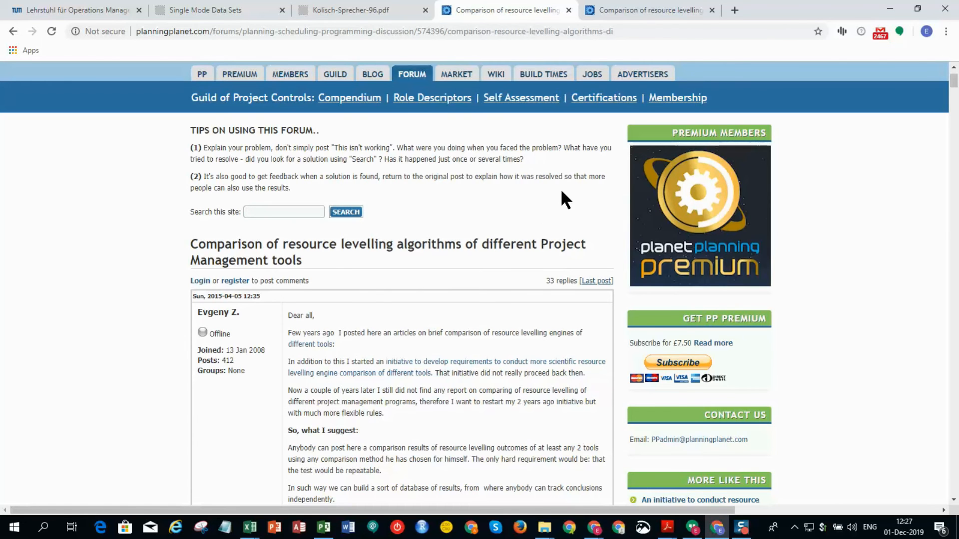
pyautogui.click(586, 10)
pyautogui.scroll(1, 699, 232)
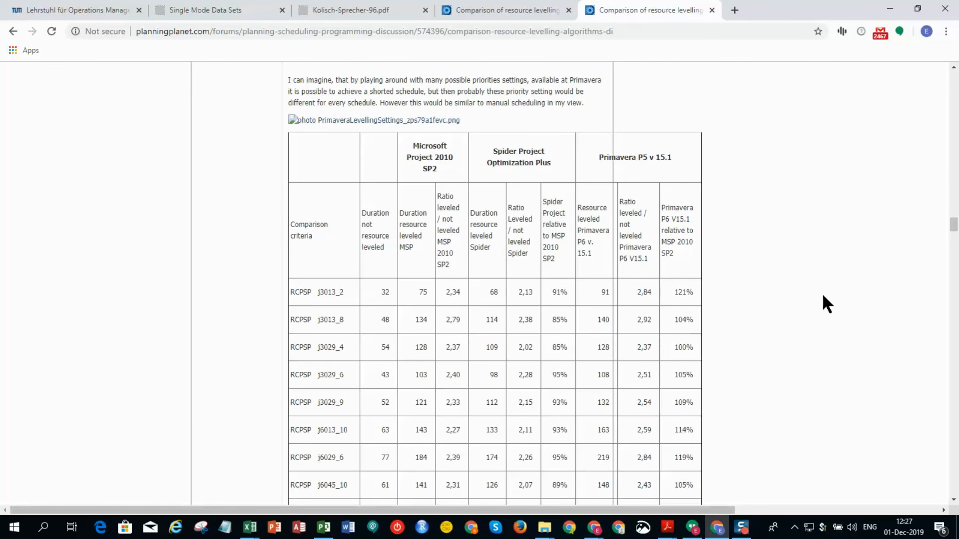
pyautogui.scroll(-6, 805, 317)
pyautogui.scroll(-5, 812, 319)
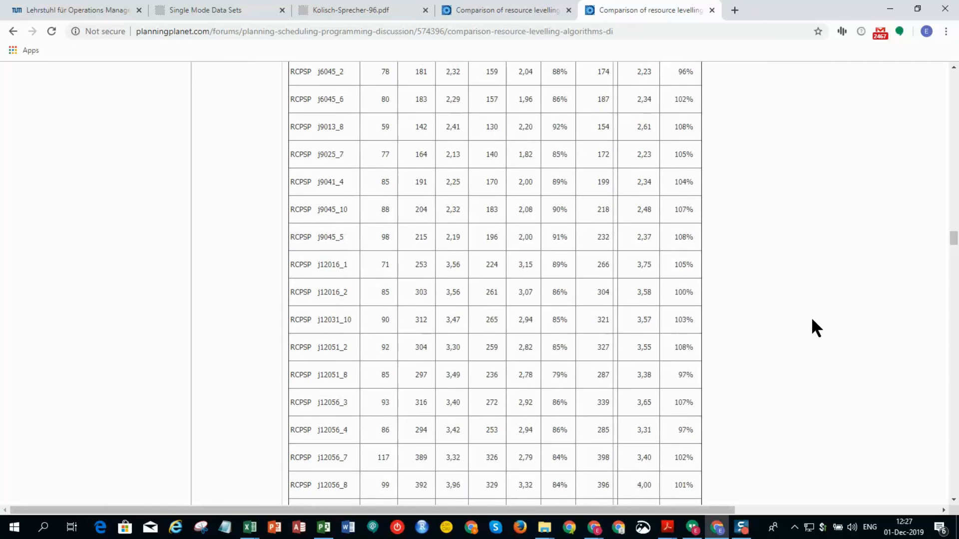
pyautogui.scroll(7, 812, 321)
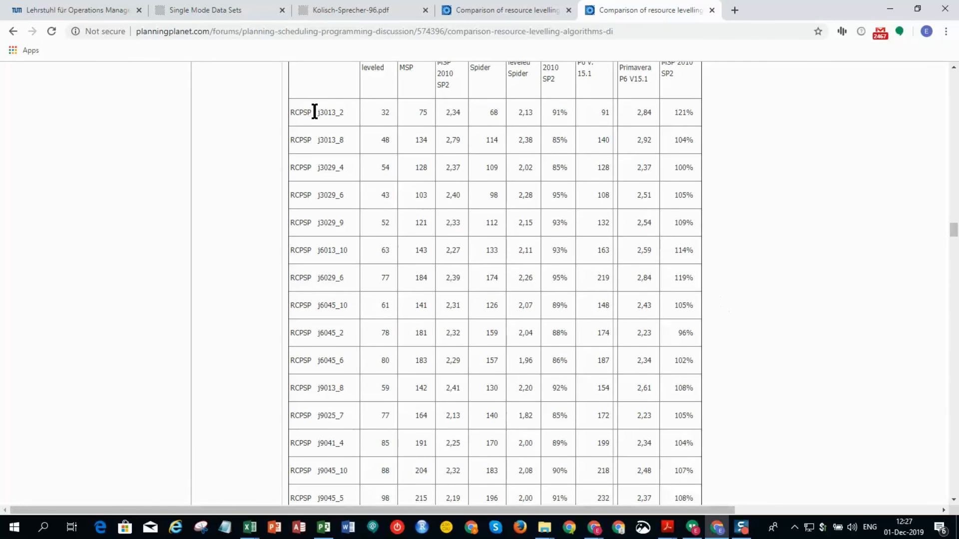
pyautogui.scroll(1, 549, 214)
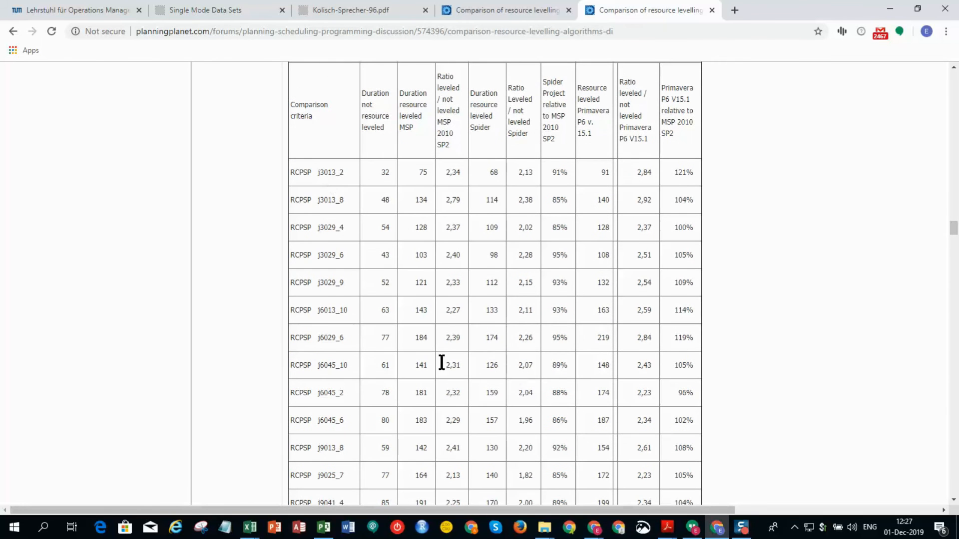
pyautogui.scroll(-3, 327, 328)
pyautogui.scroll(-3, 368, 369)
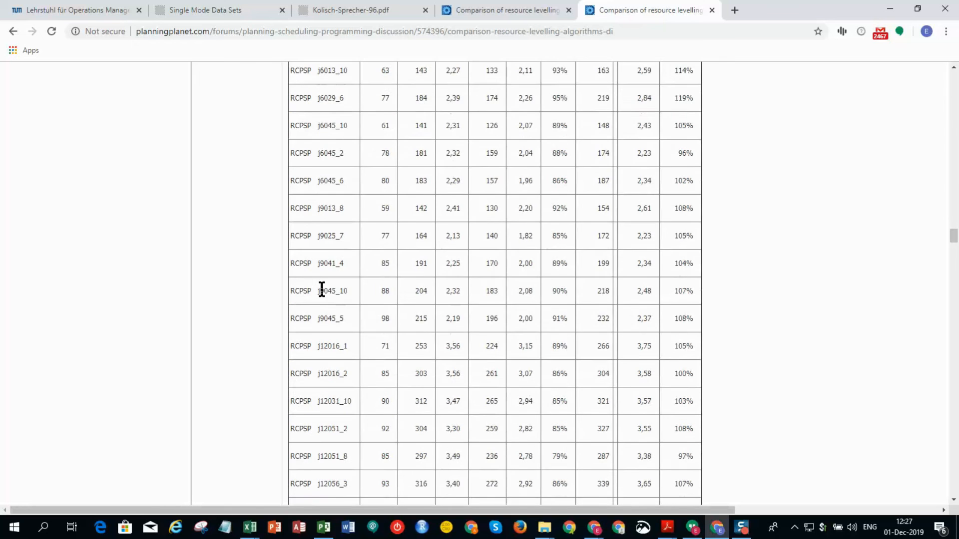
pyautogui.scroll(-3, 347, 364)
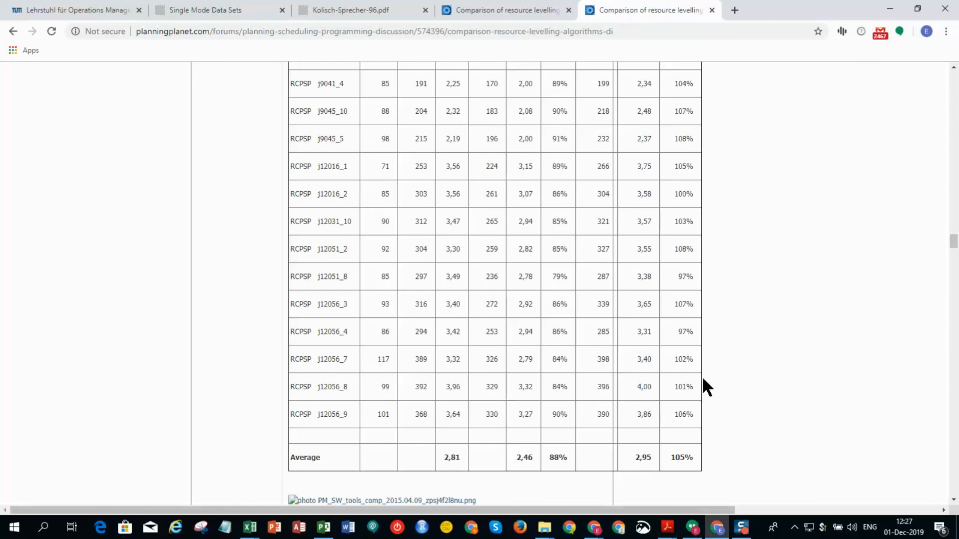
pyautogui.scroll(9, 795, 384)
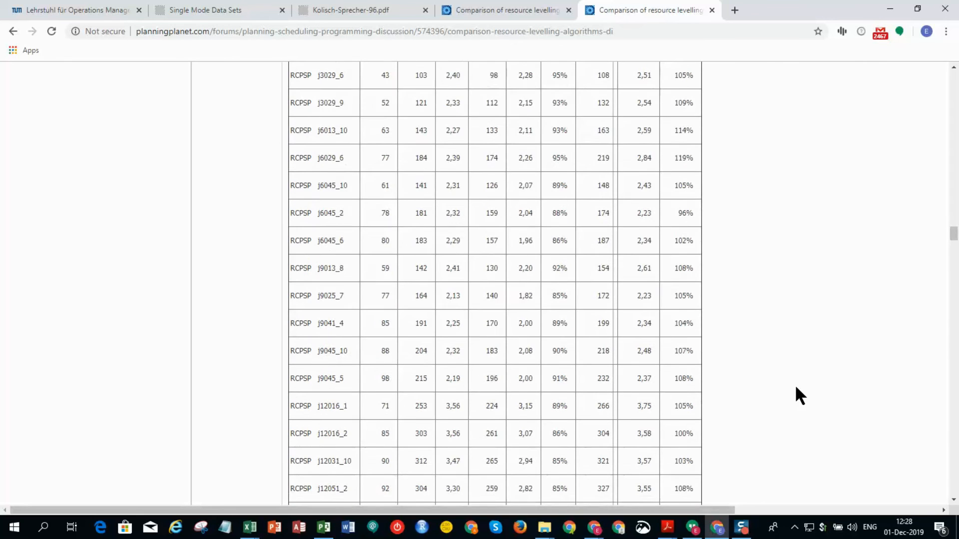
pyautogui.scroll(1, 795, 386)
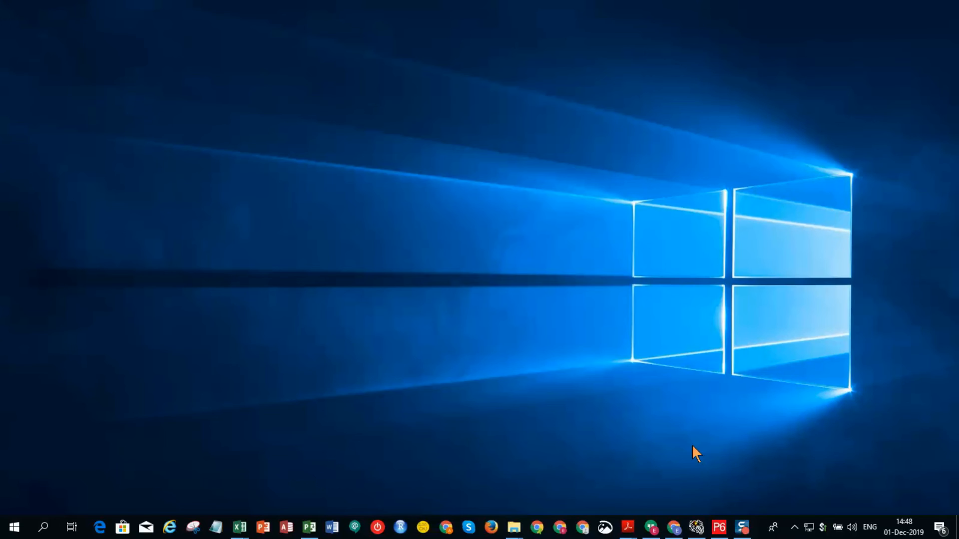
# Switch to the j3013_8.sm.txt schedule in Microsoft Project and examine its tasks, durations, predecessors and resource assignments.
pyautogui.click(304, 528)
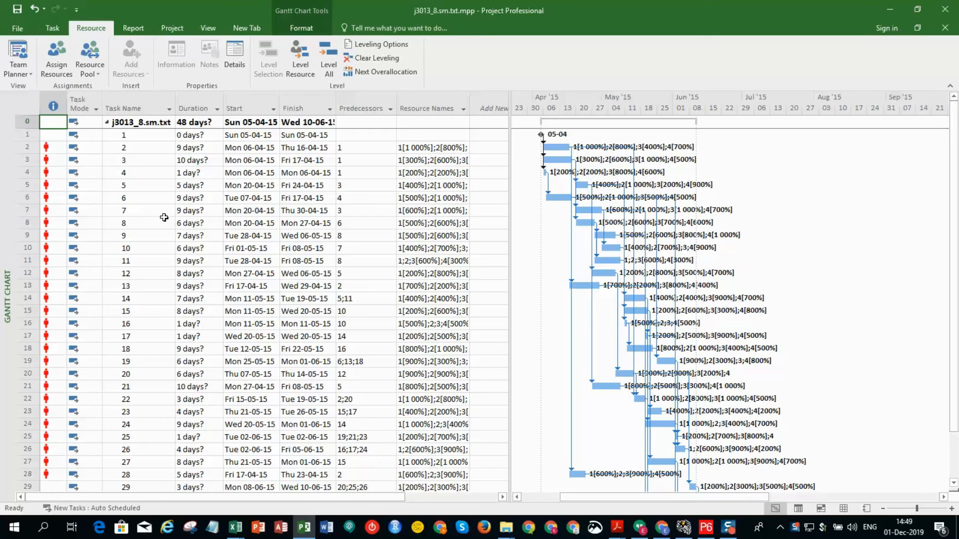
pyautogui.scroll(-3, 164, 217)
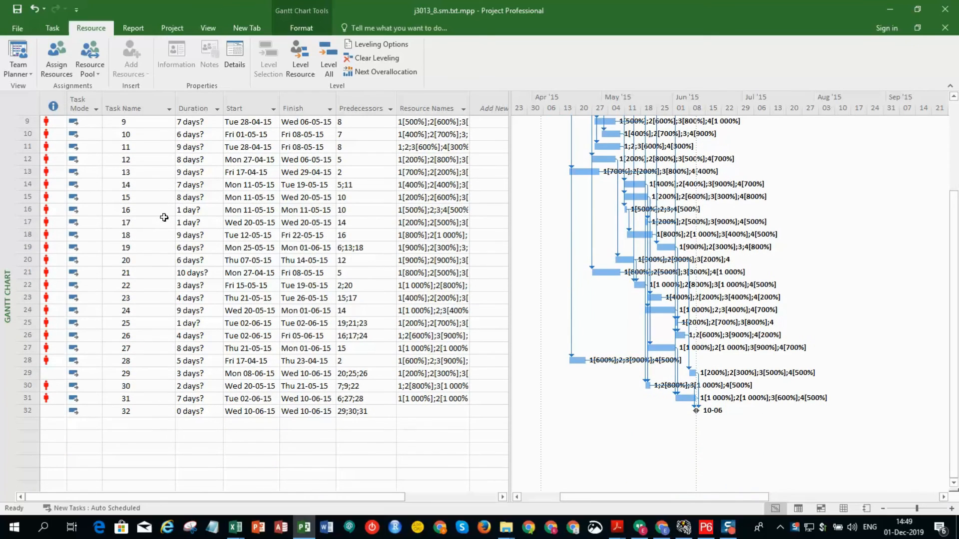
pyautogui.scroll(3, 164, 217)
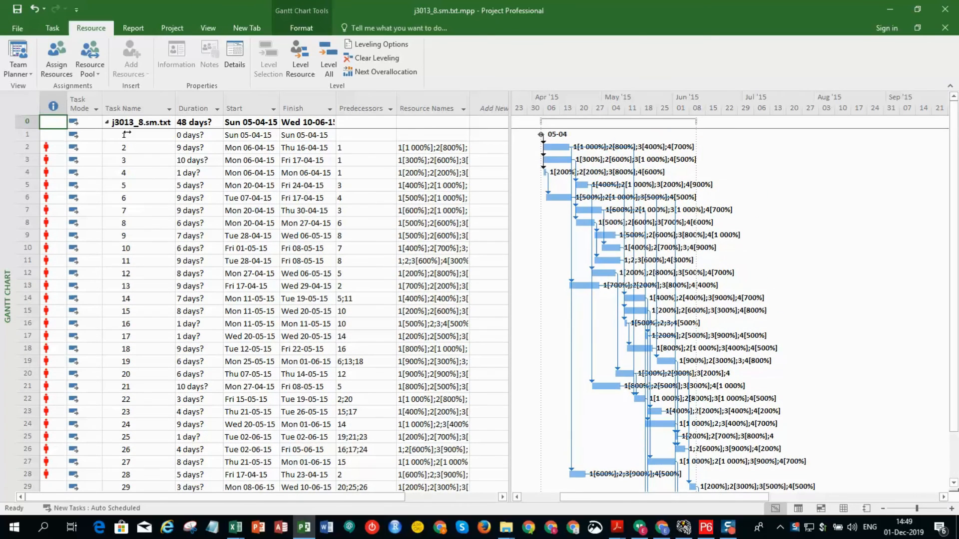
pyautogui.scroll(-2, 228, 265)
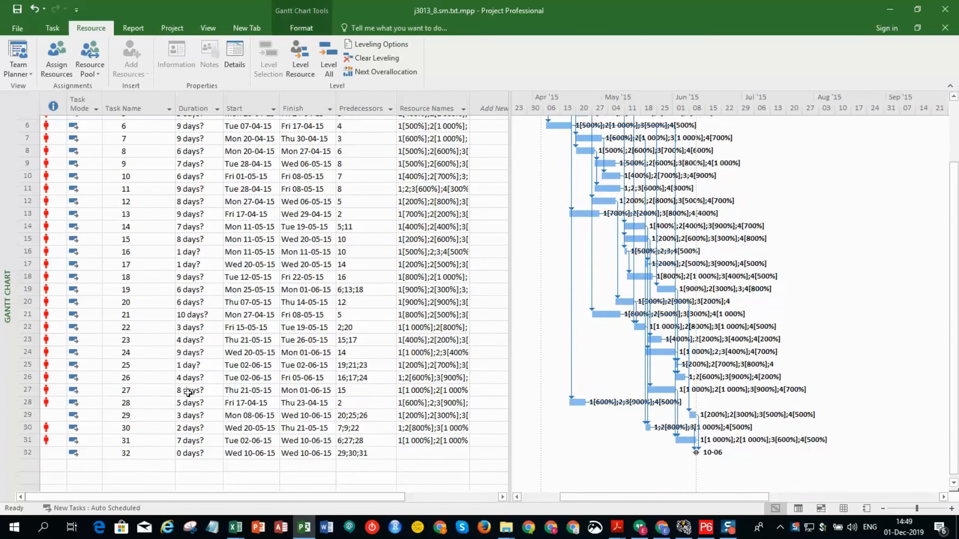
pyautogui.scroll(2, 233, 386)
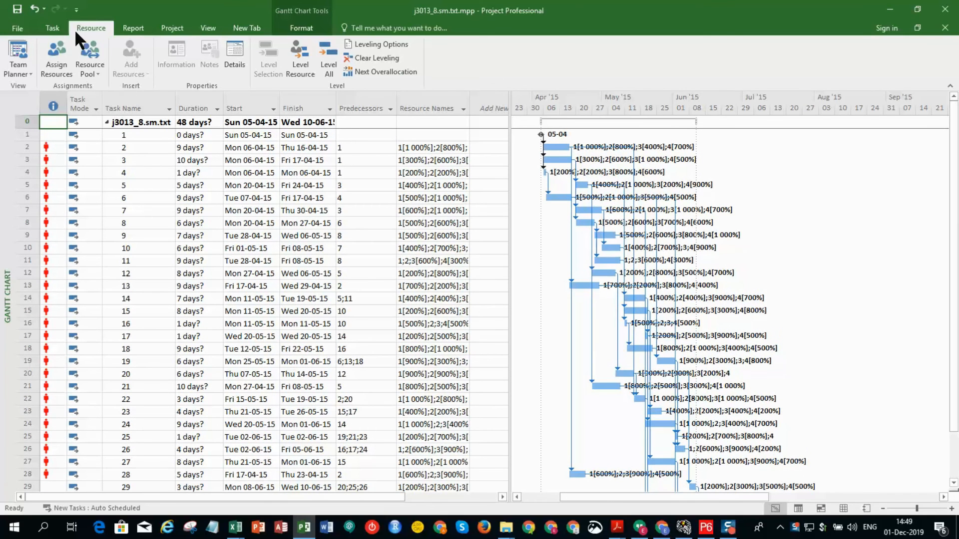
# Show the Resource Sheet for the j3013_8 schedule and examine the maximum units of its four work resources.
pyautogui.click(54, 29)
pyautogui.click(25, 29)
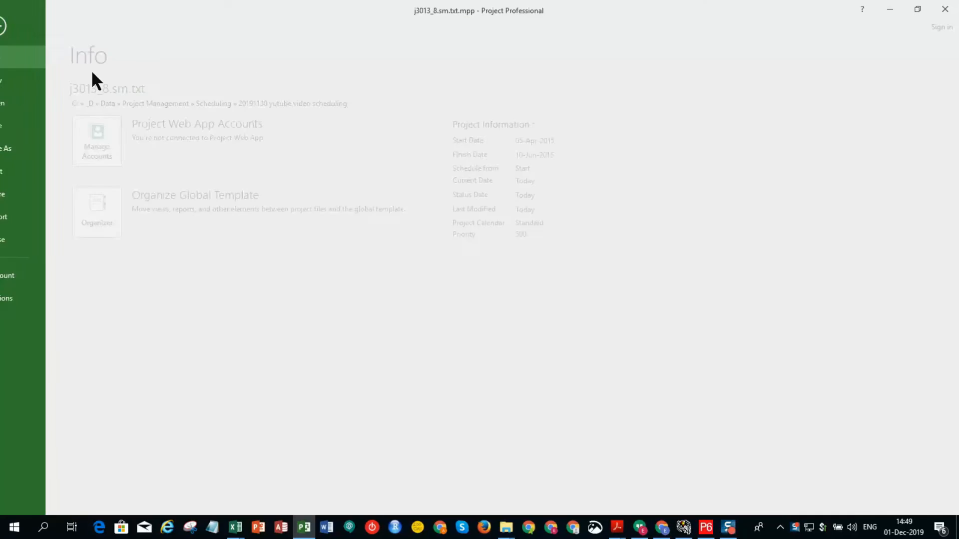
pyautogui.press('Escape')
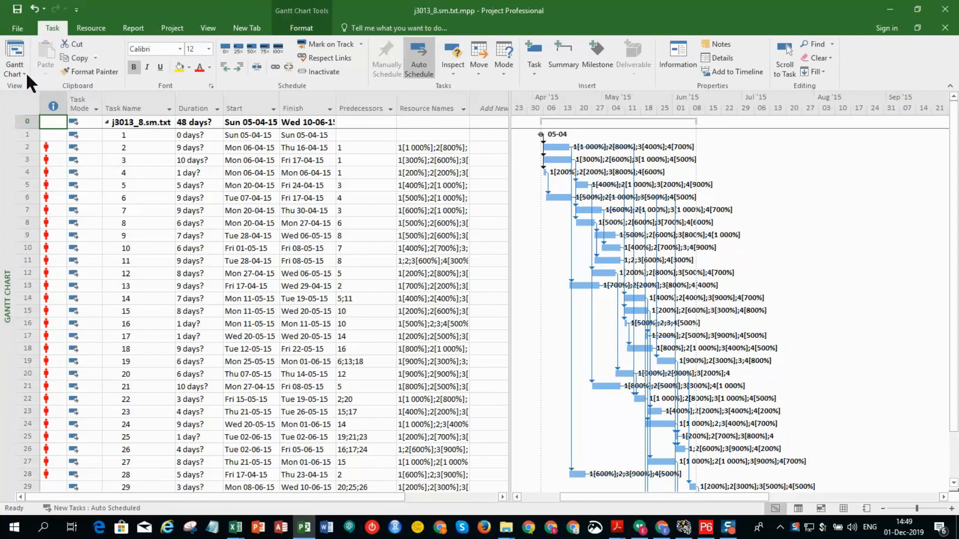
pyautogui.click(25, 74)
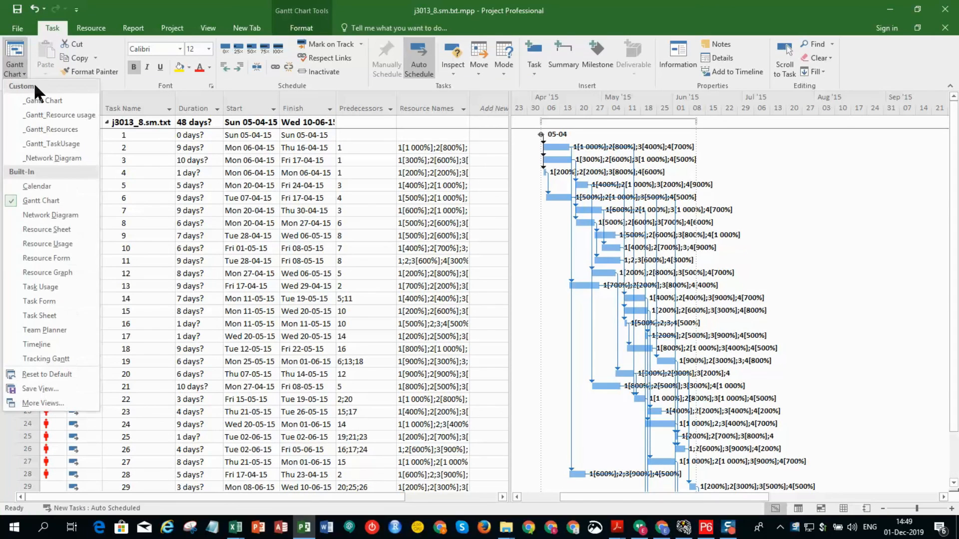
pyautogui.click(60, 231)
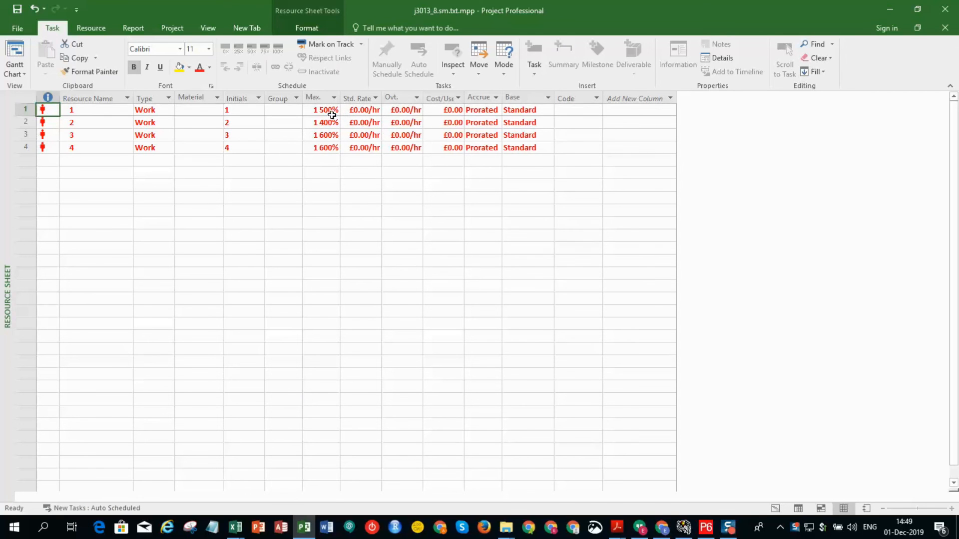
pyautogui.click(24, 121)
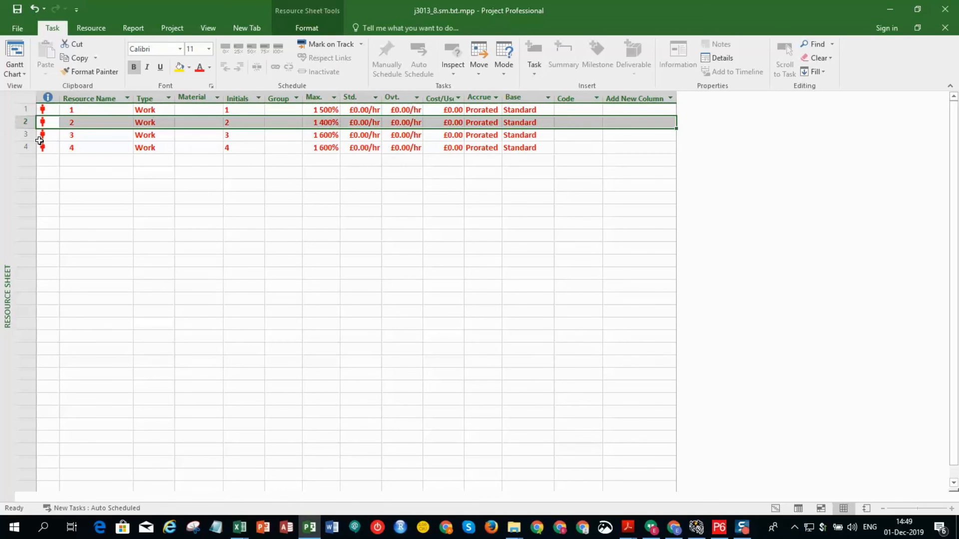
pyautogui.click(24, 134)
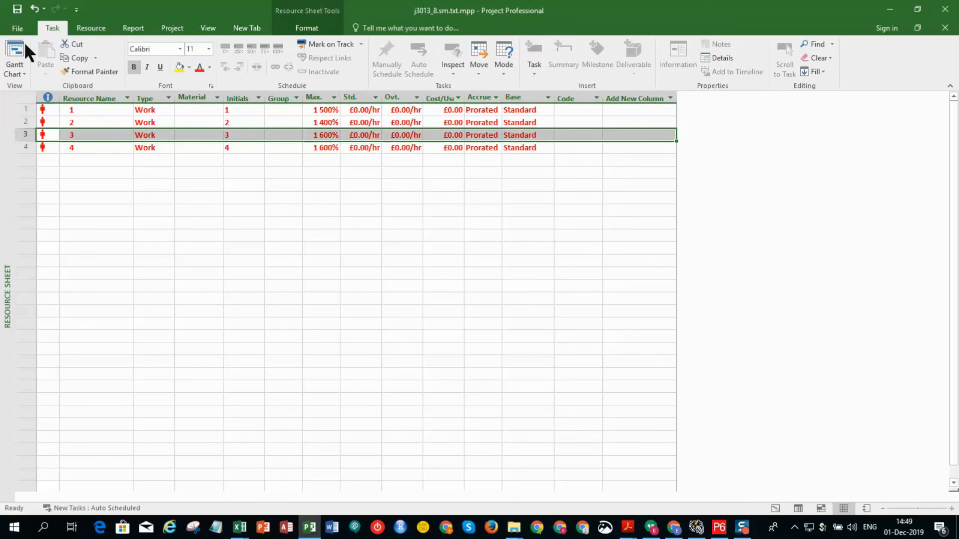
# Switch to the custom _Gantt Chart view and widen its table to reveal the Resource Names column.
pyautogui.click(22, 59)
pyautogui.click(61, 100)
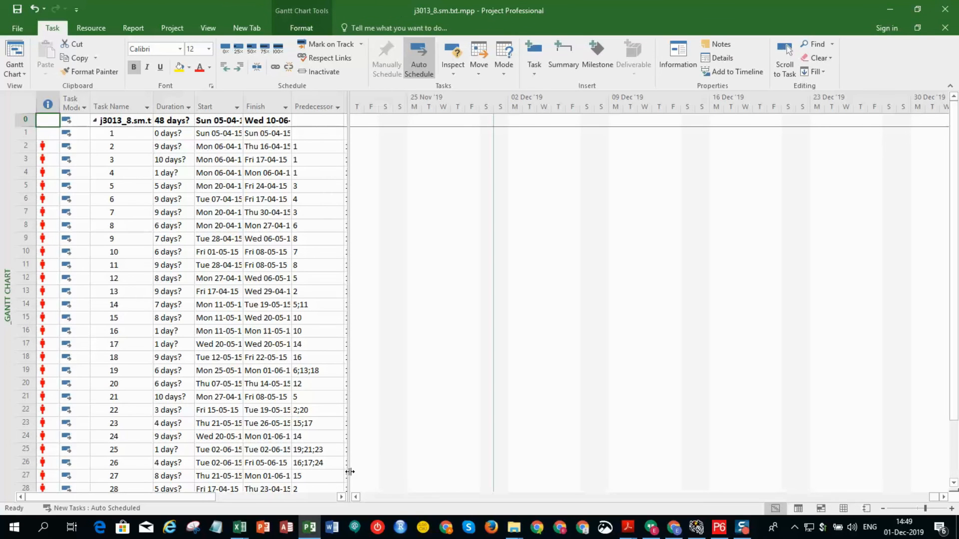
pyautogui.moveTo(350, 472); pyautogui.dragTo(464, 472)
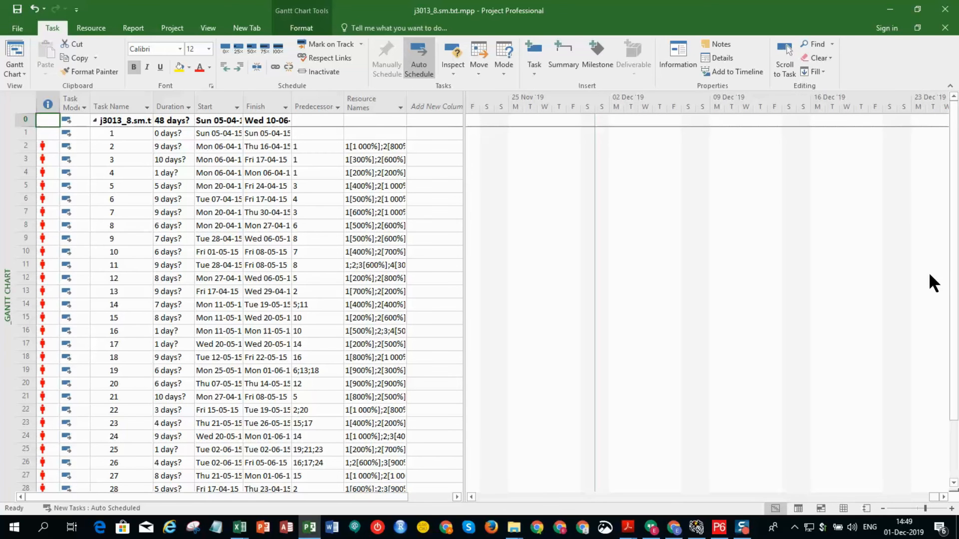
# Examine the unlevelled schedule's task bars, links and resource assignments from April to June 2015, through task 32.
pyautogui.scroll(-2, 953, 267)
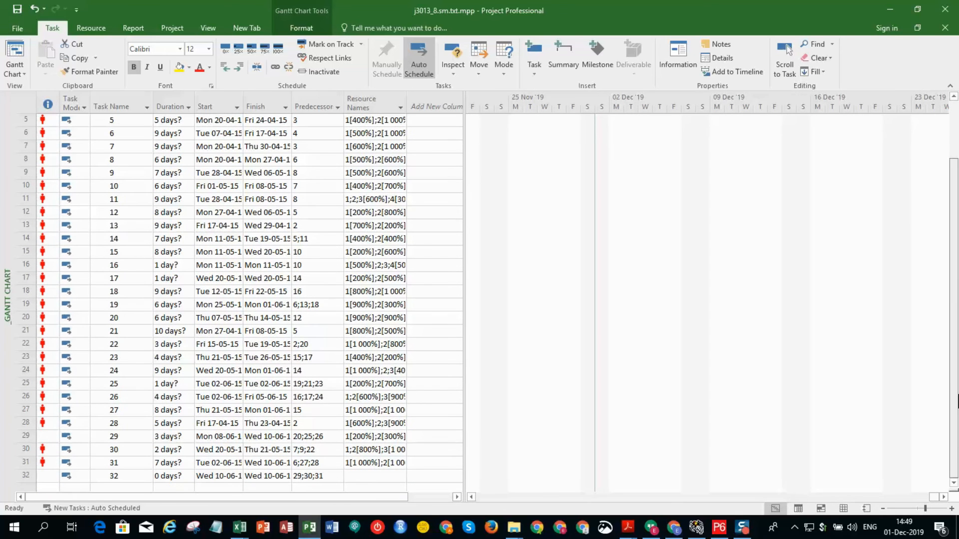
pyautogui.click(485, 497)
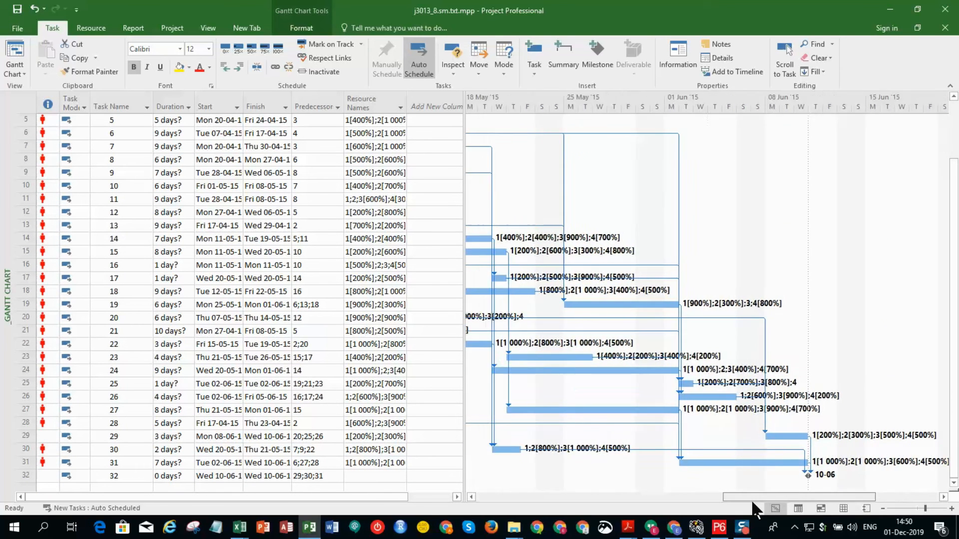
pyautogui.moveTo(752, 501); pyautogui.dragTo(680, 496)
pyautogui.scroll(-1, 805, 133)
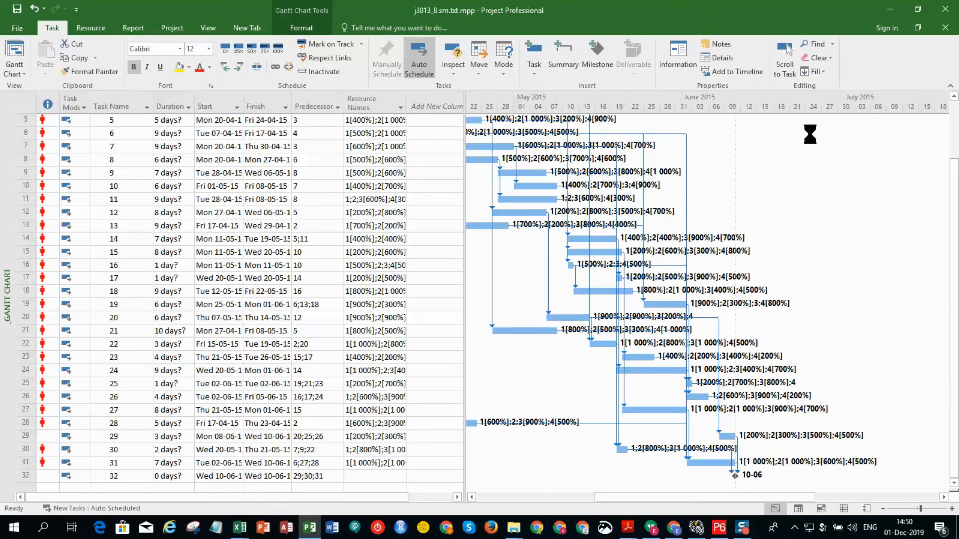
pyautogui.moveTo(780, 497); pyautogui.dragTo(701, 496)
pyautogui.scroll(2, 771, 374)
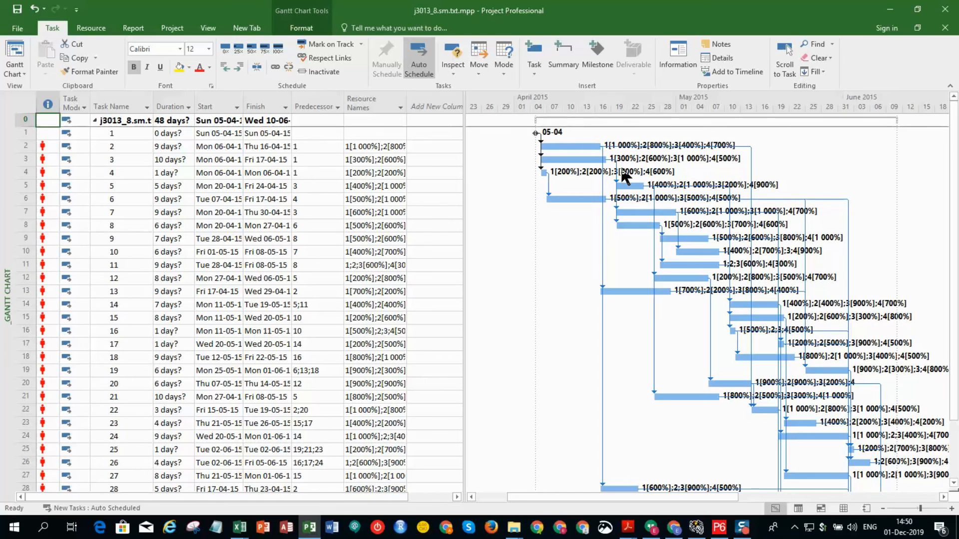
pyautogui.moveTo(620, 494); pyautogui.dragTo(665, 494)
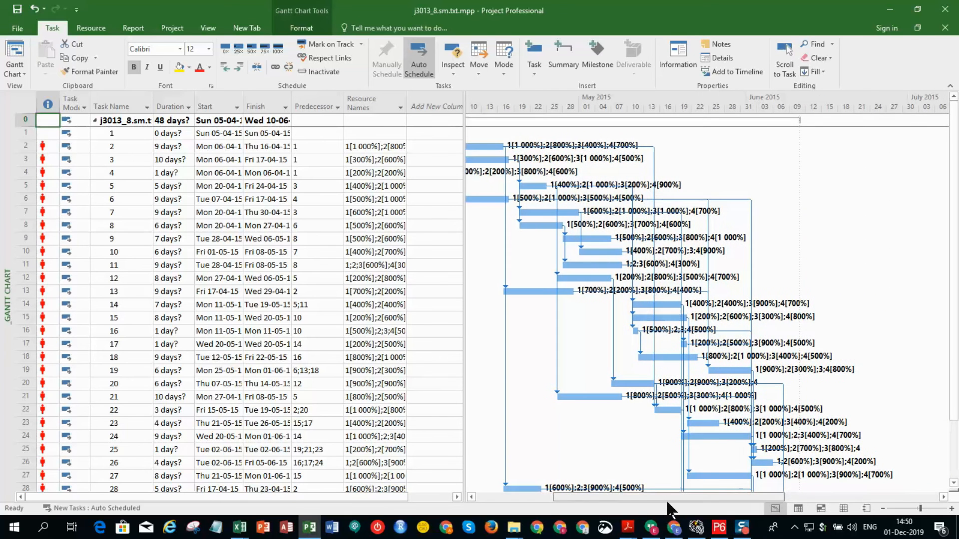
pyautogui.scroll(-1, 829, 331)
pyautogui.scroll(-2, 829, 332)
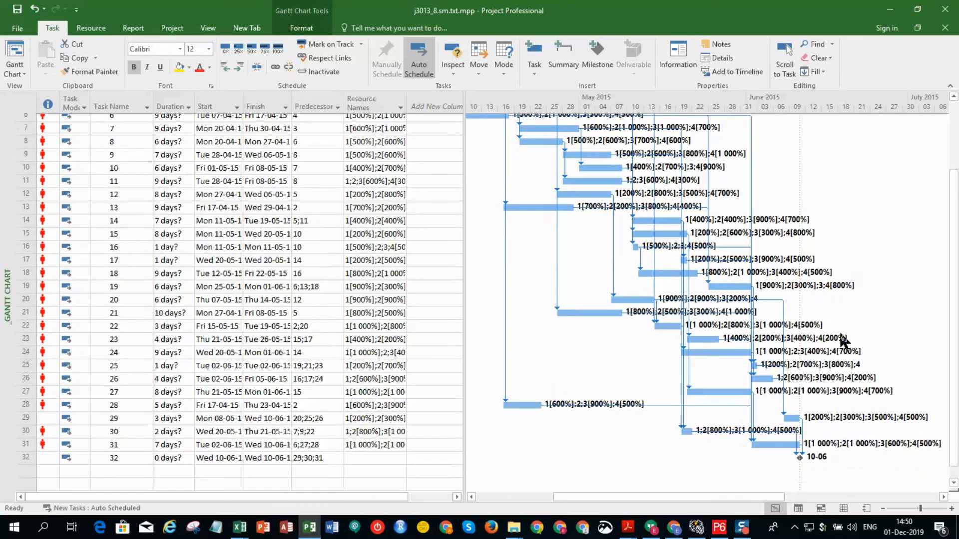
pyautogui.scroll(3, 847, 338)
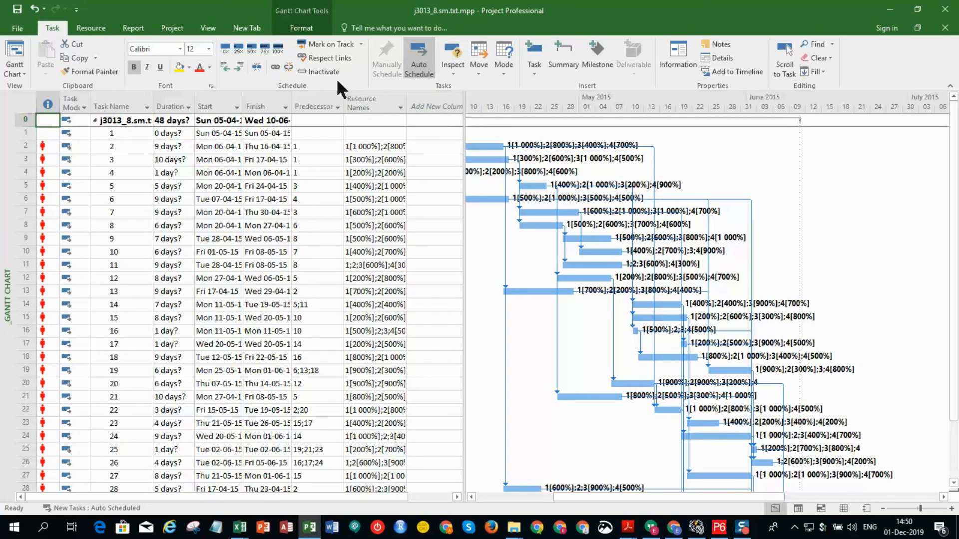
# Level all resources in the j3013_8 schedule and fit the Duration column to its contents.
pyautogui.click(91, 28)
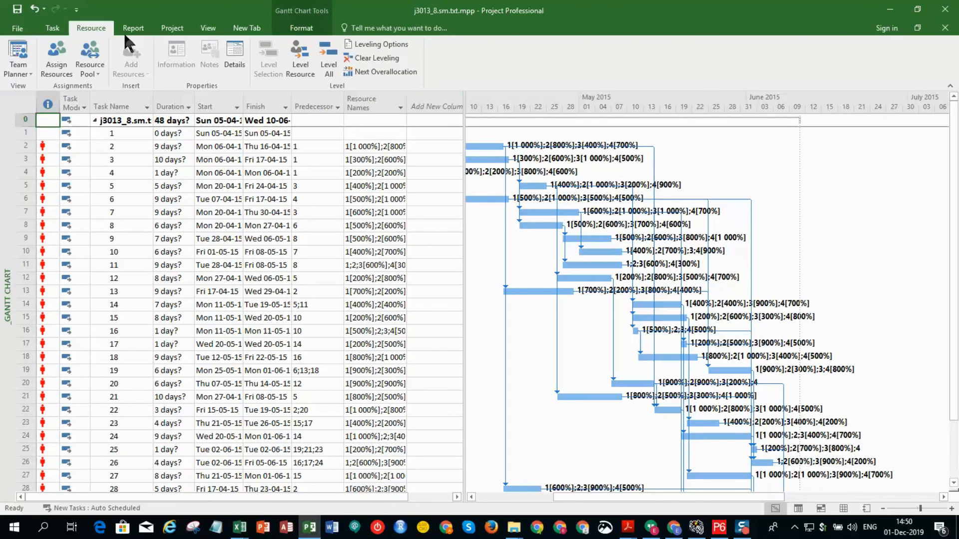
pyautogui.click(330, 64)
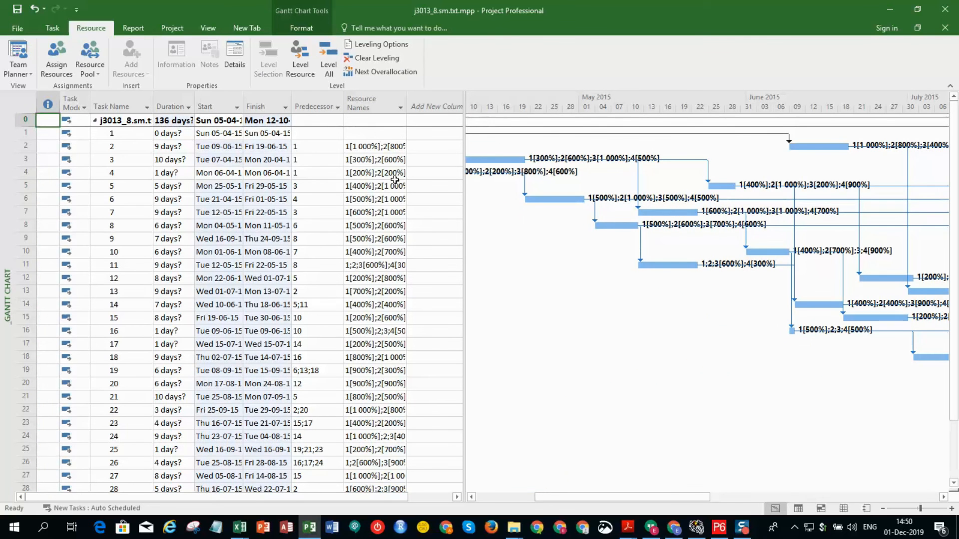
pyautogui.doubleClick(194, 106)
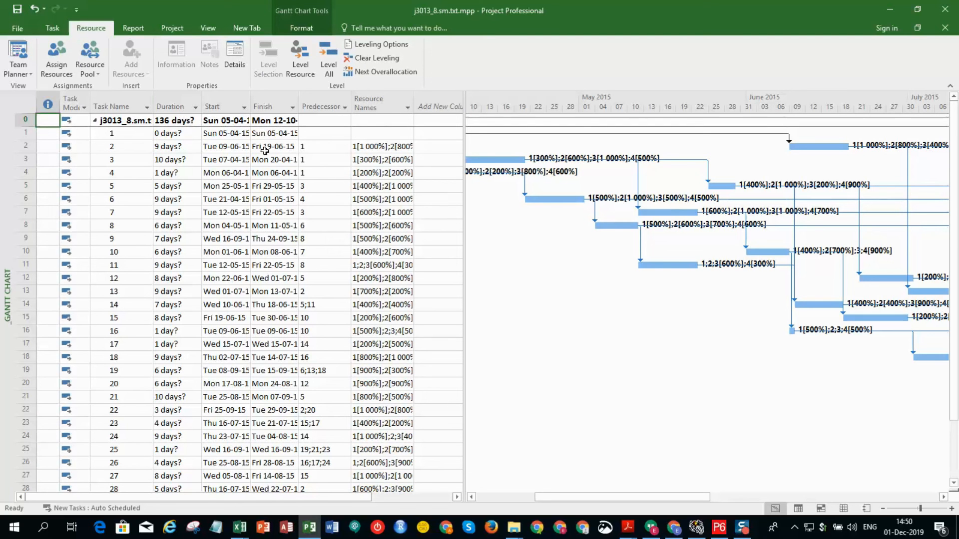
# Switch to j3013_8.sm in Primavera P6, maximize it, shrink the activity details and widen the table to show Start and Finish dates.
pyautogui.click(735, 535)
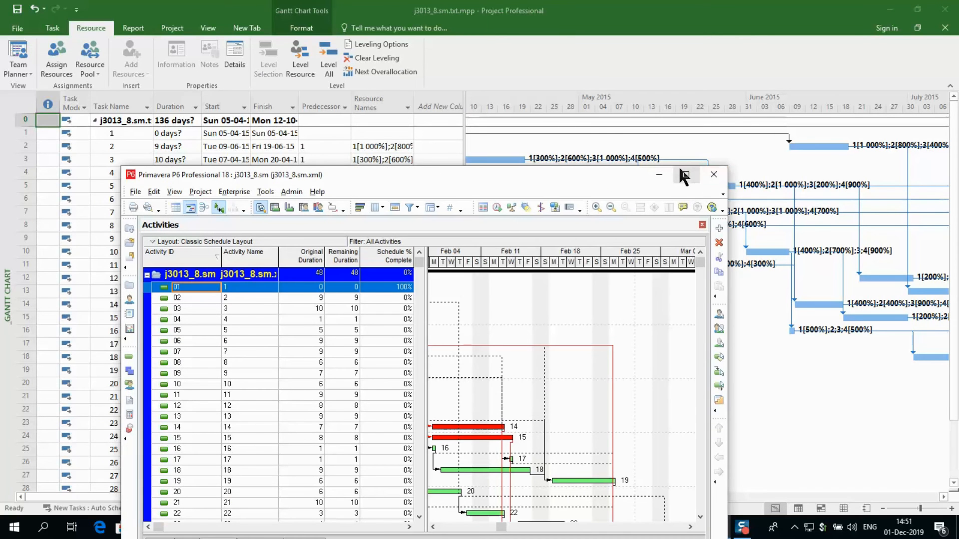
pyautogui.click(687, 173)
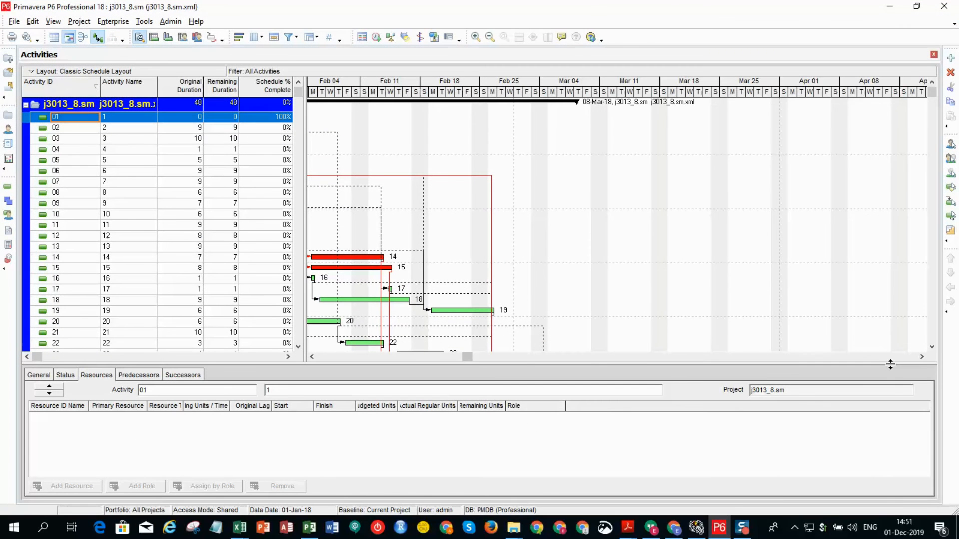
pyautogui.moveTo(889, 361); pyautogui.dragTo(893, 494)
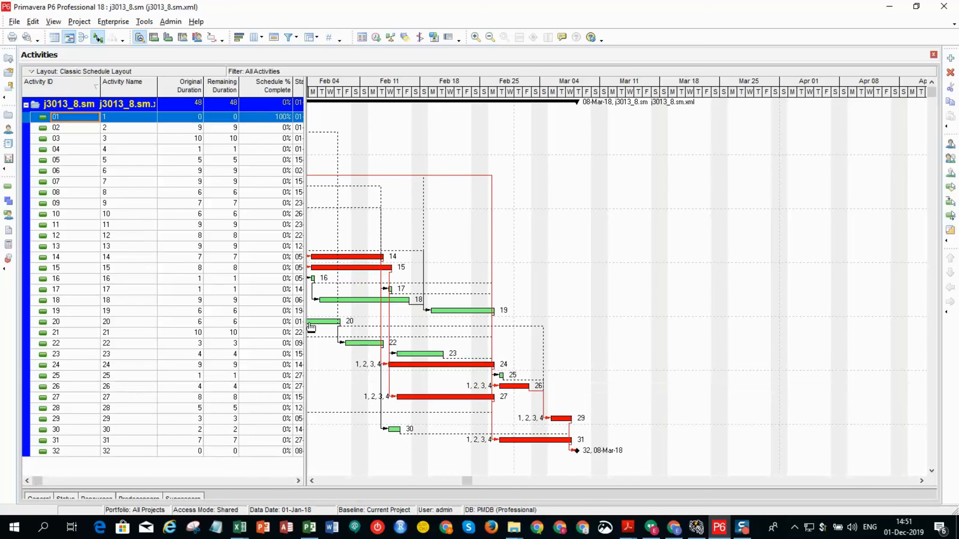
pyautogui.moveTo(305, 323); pyautogui.dragTo(444, 325)
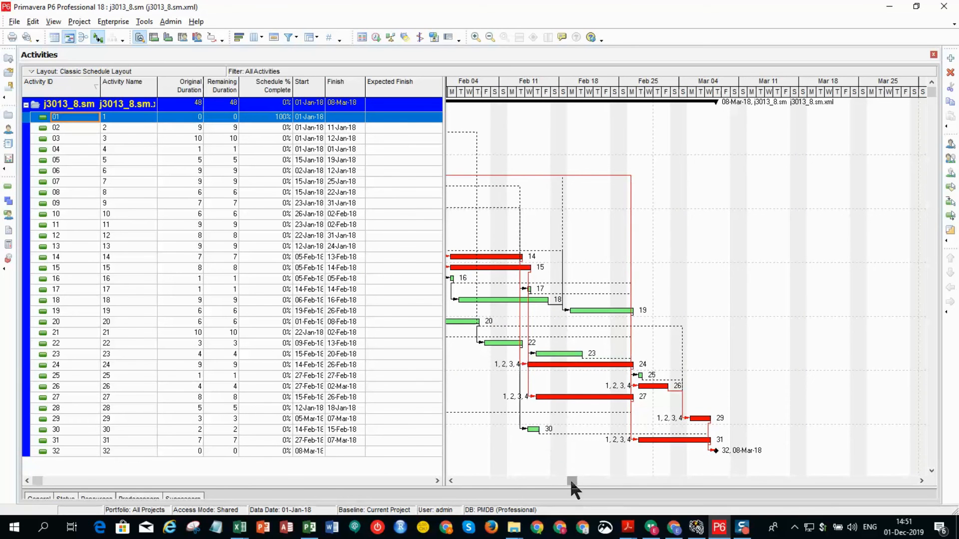
pyautogui.moveTo(570, 479); pyautogui.dragTo(540, 480)
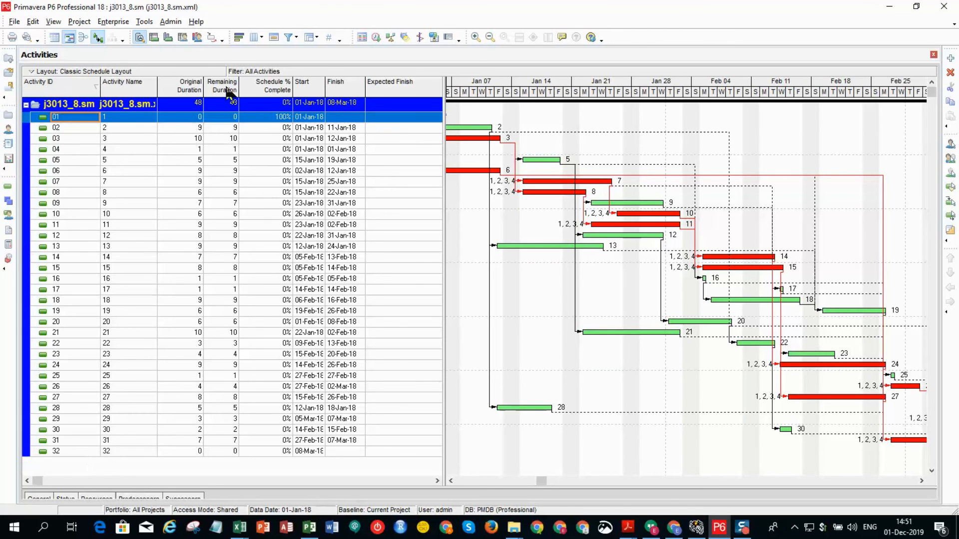
# Level all resources in the P6 project by ascending Activity Leveling Priority, preserving scheduled early and late dates.
pyautogui.click(188, 105)
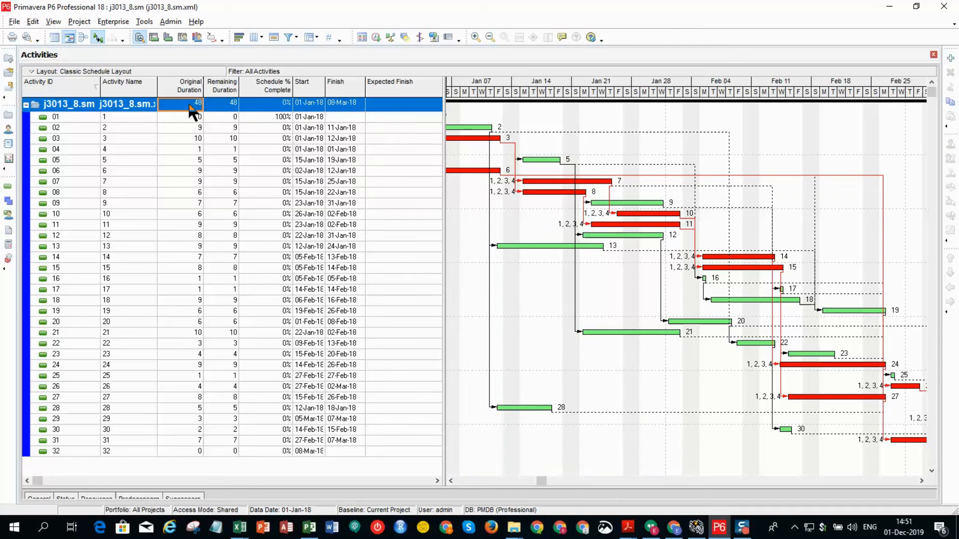
pyautogui.click(392, 37)
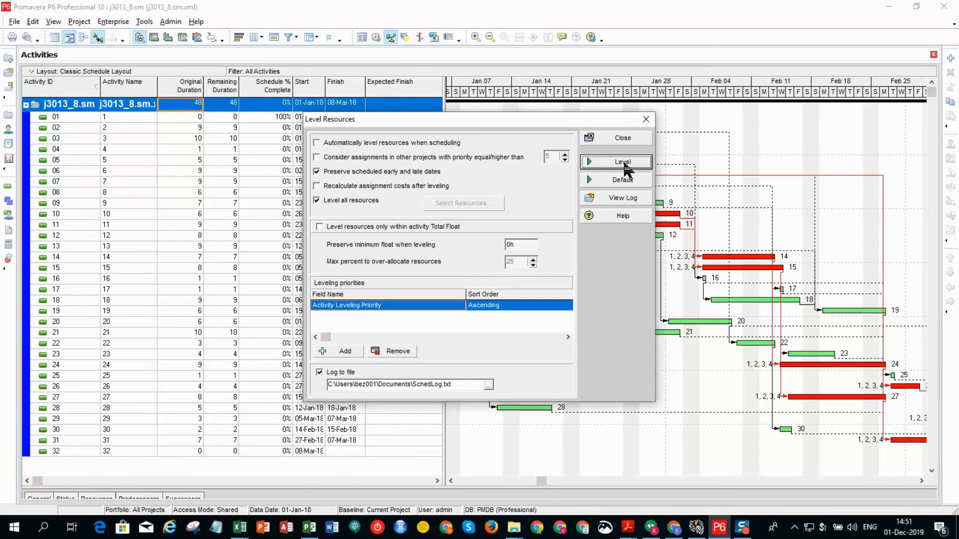
pyautogui.click(622, 160)
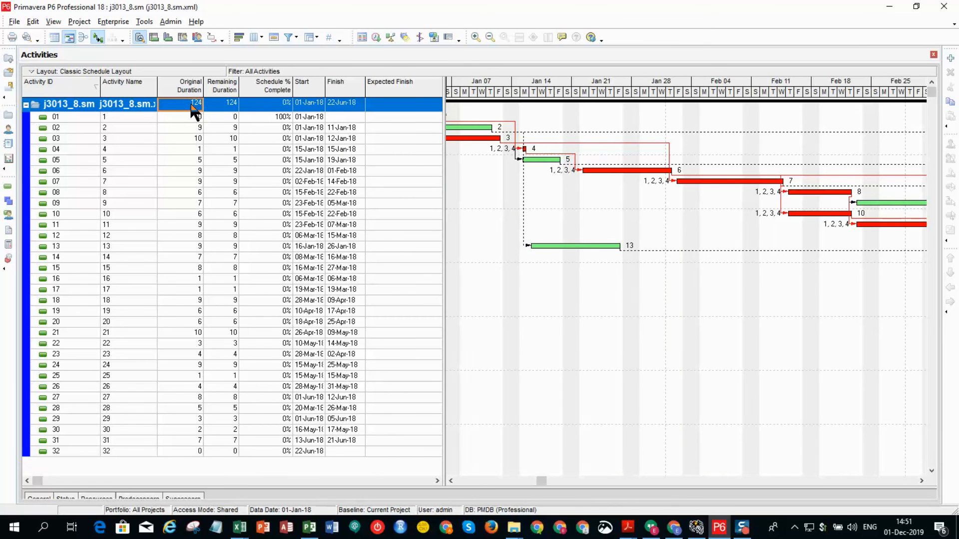
# Switch to the j3013_8.sm schedule in Spider Project and show its Activity Gantt in a full-size window.
pyautogui.moveTo(315, 8); pyautogui.dragTo(396, 163)
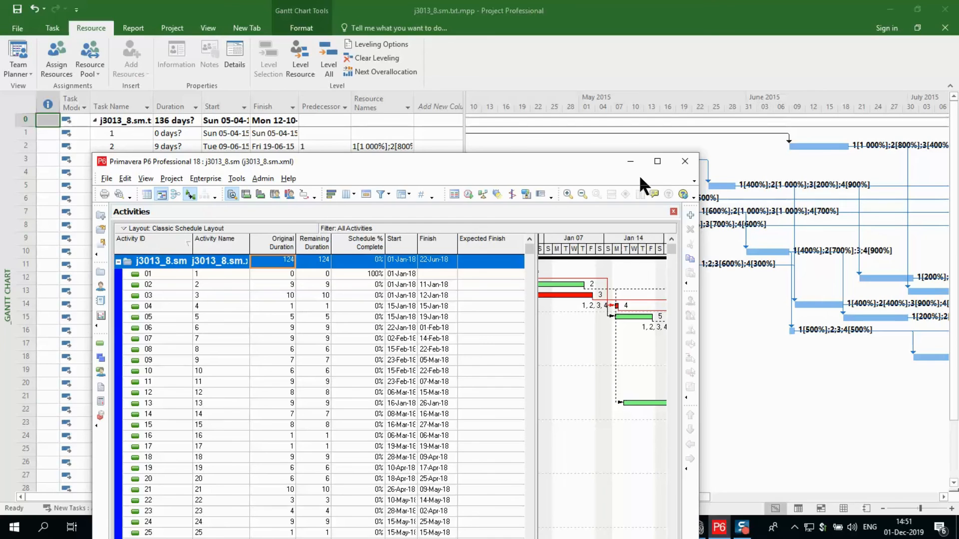
pyautogui.click(657, 161)
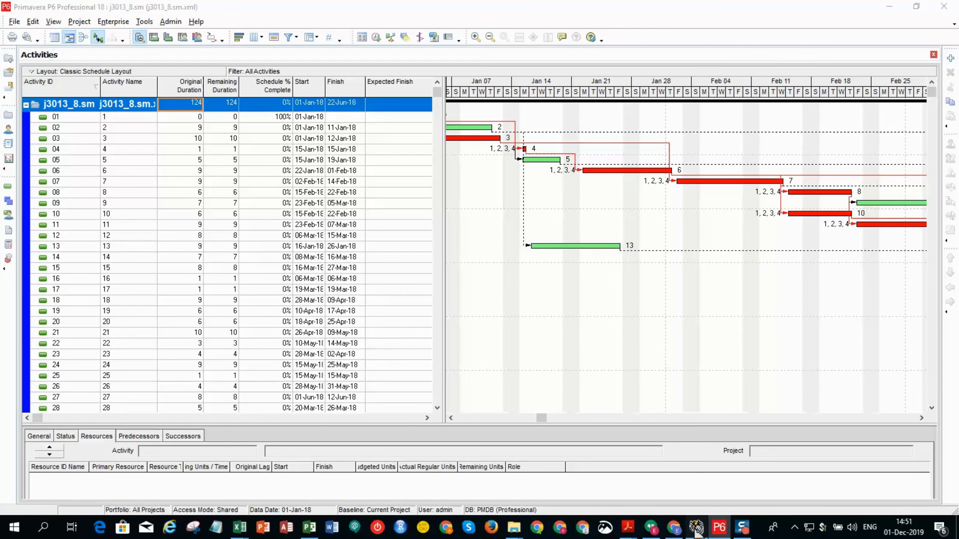
pyautogui.moveTo(958, 55); pyautogui.dragTo(694, 64)
pyautogui.click(819, 61)
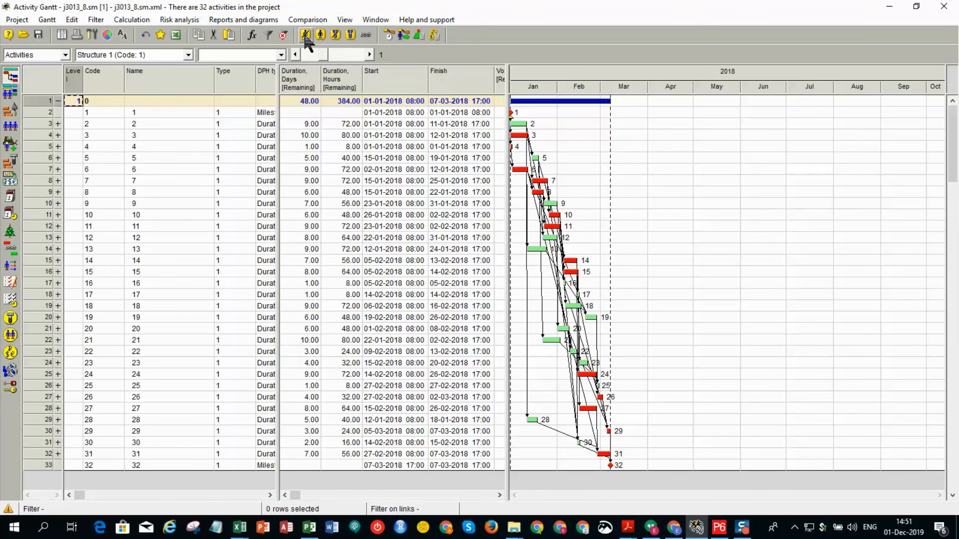
# Expand the Gantt to resource assignments, enlarge its timescale, review the assignments of all 32 activities, and collapse it back to activities.
pyautogui.click(320, 34)
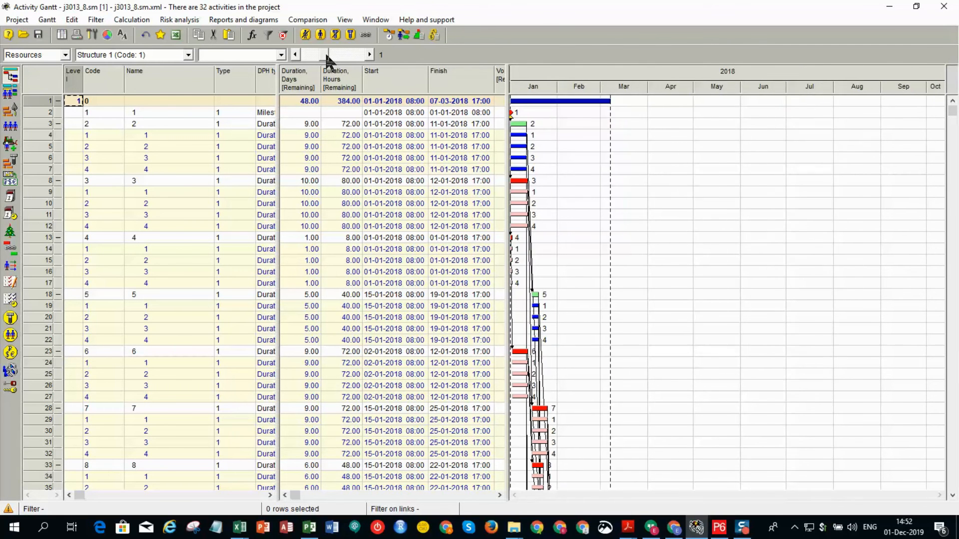
pyautogui.moveTo(325, 53); pyautogui.dragTo(332, 52)
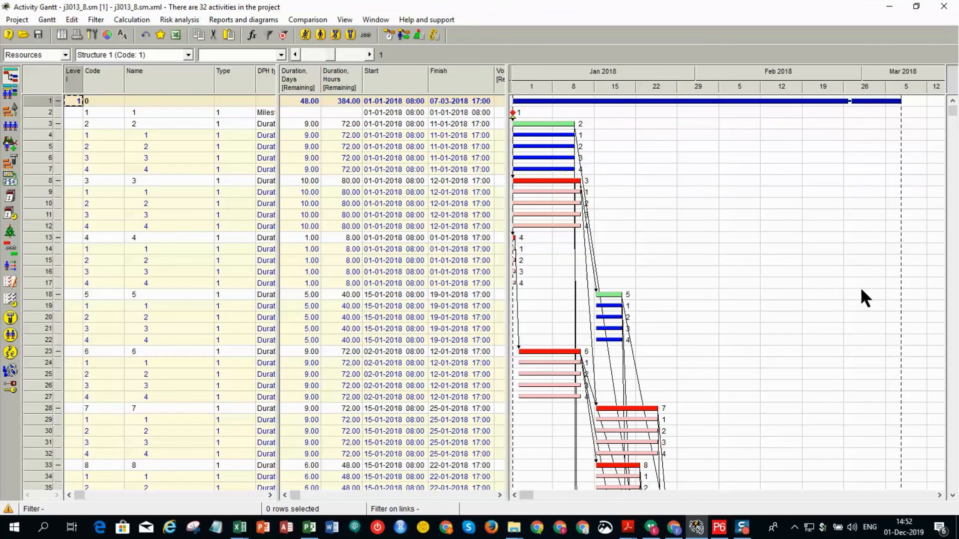
pyautogui.scroll(-20, 739, 295)
pyautogui.scroll(-15, 740, 298)
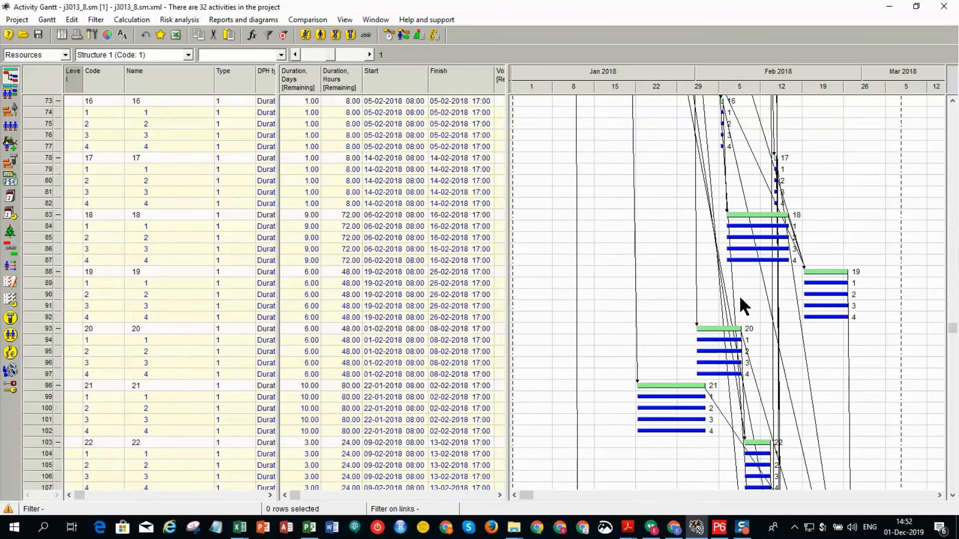
pyautogui.scroll(-7, 743, 298)
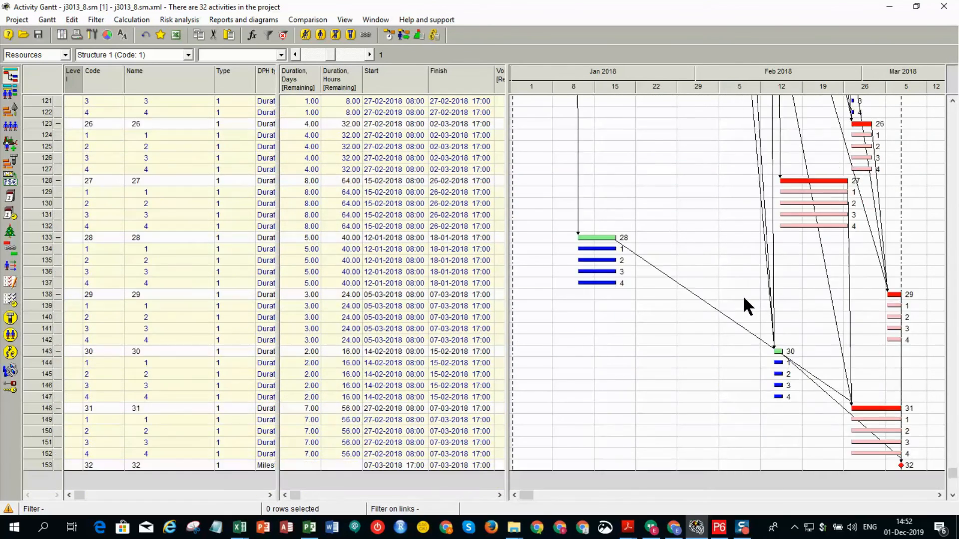
pyautogui.scroll(16, 743, 298)
pyautogui.scroll(20, 744, 300)
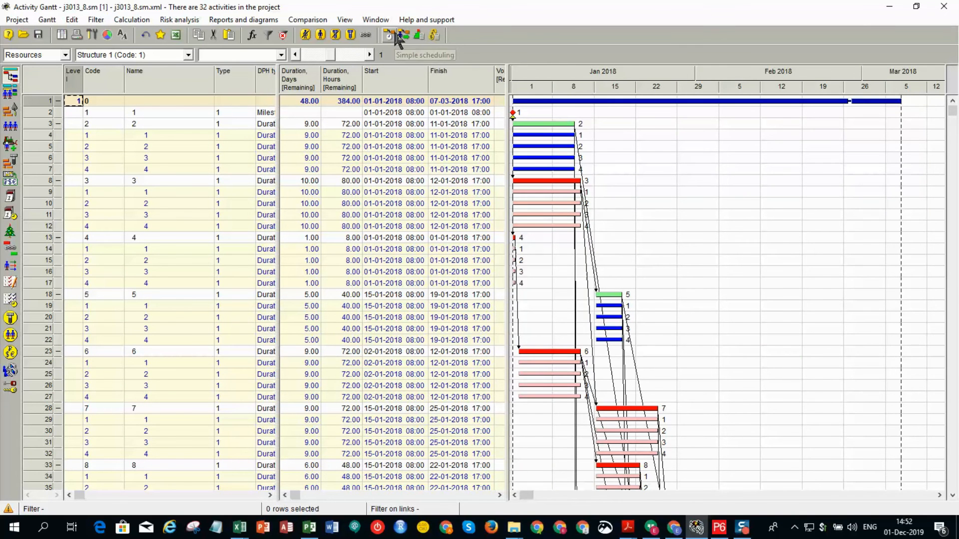
pyautogui.click(307, 35)
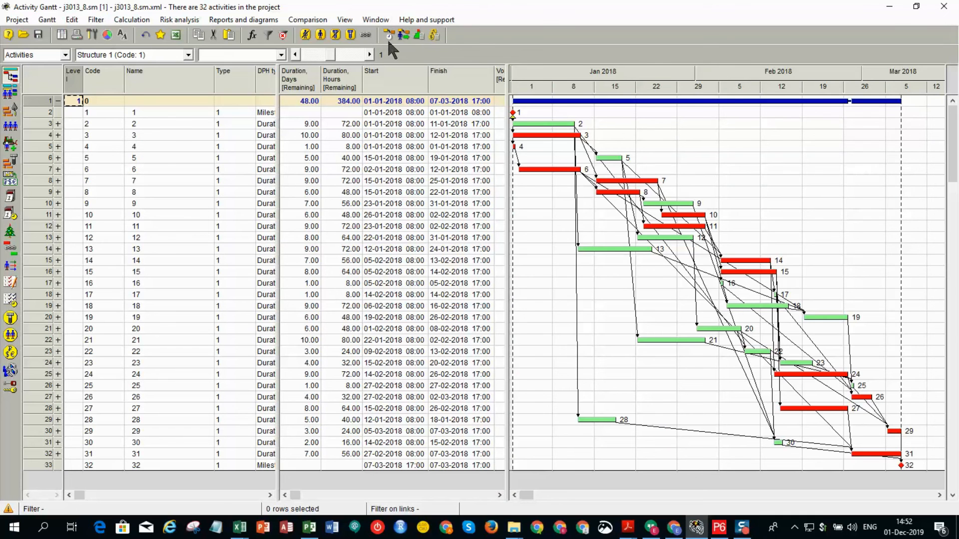
# Run forward resource-constrained scheduling on the project with the Optimization Plus method, applying activity priorities and minimizing parallel activities.
pyautogui.click(404, 35)
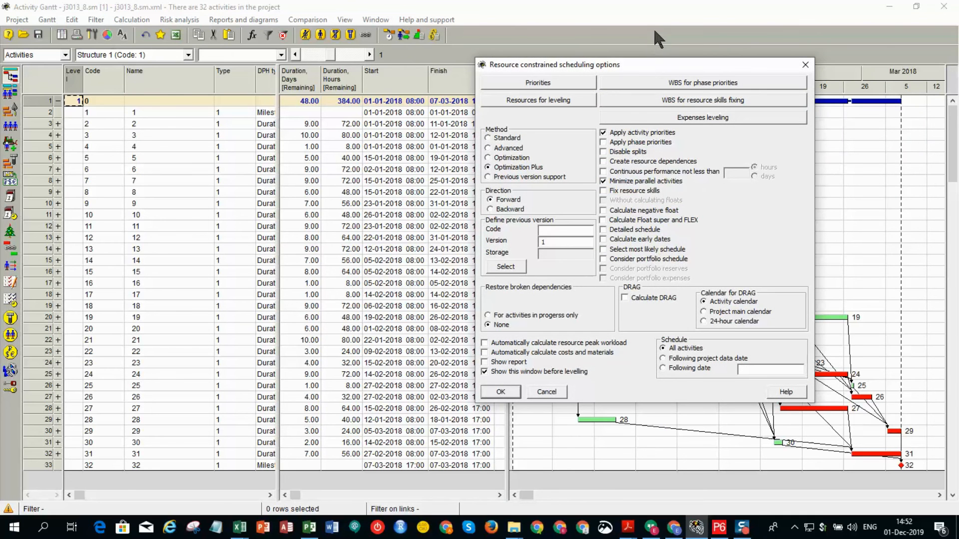
pyautogui.click(500, 392)
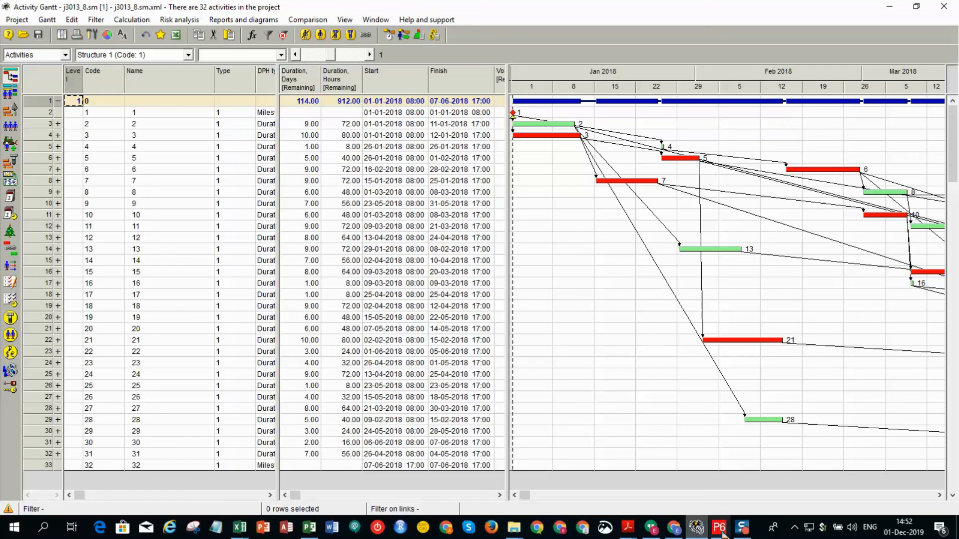
# Switch to the j3013_8 comparison workbook in Excel and review the three compared programs and their Not leveled durations.
pyautogui.moveTo(719, 527)
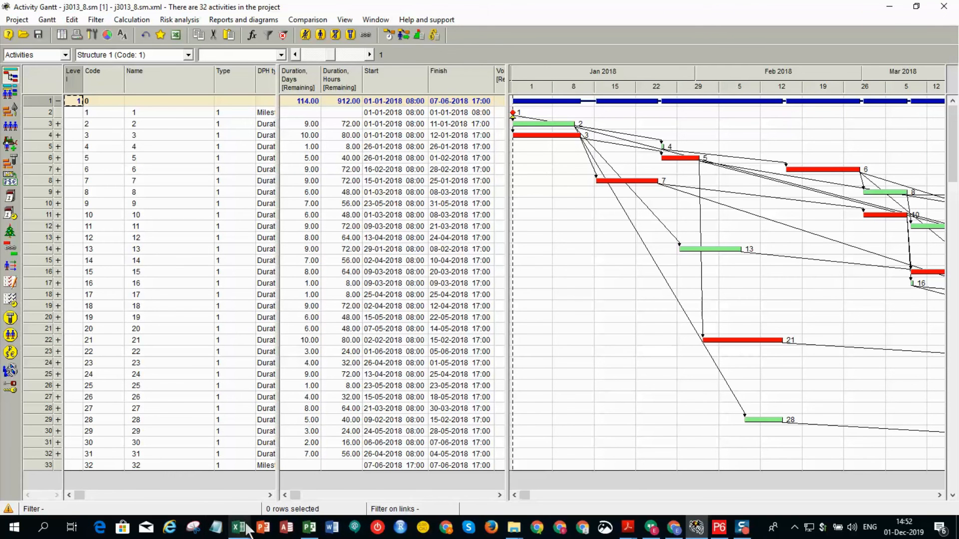
pyautogui.click(317, 465)
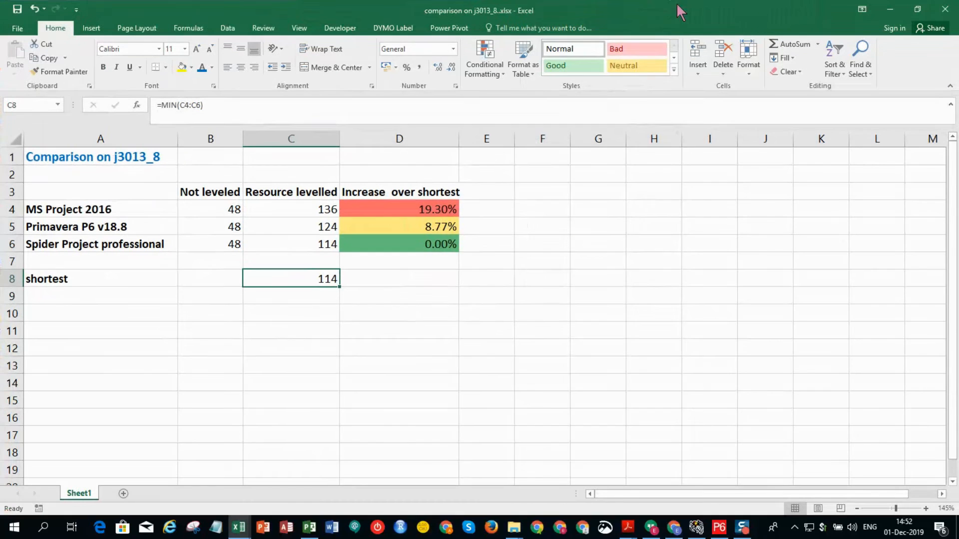
pyautogui.click(80, 214)
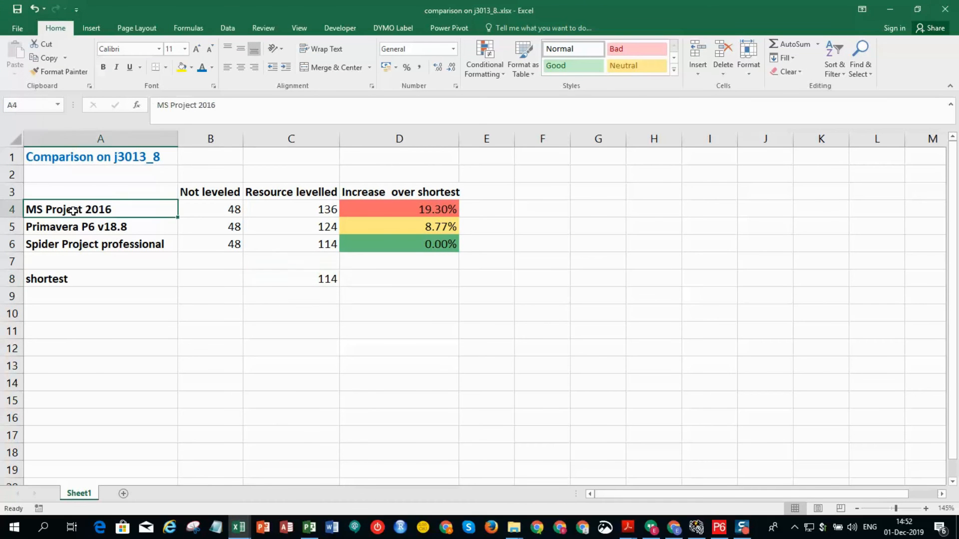
pyautogui.click(88, 230)
pyautogui.click(104, 244)
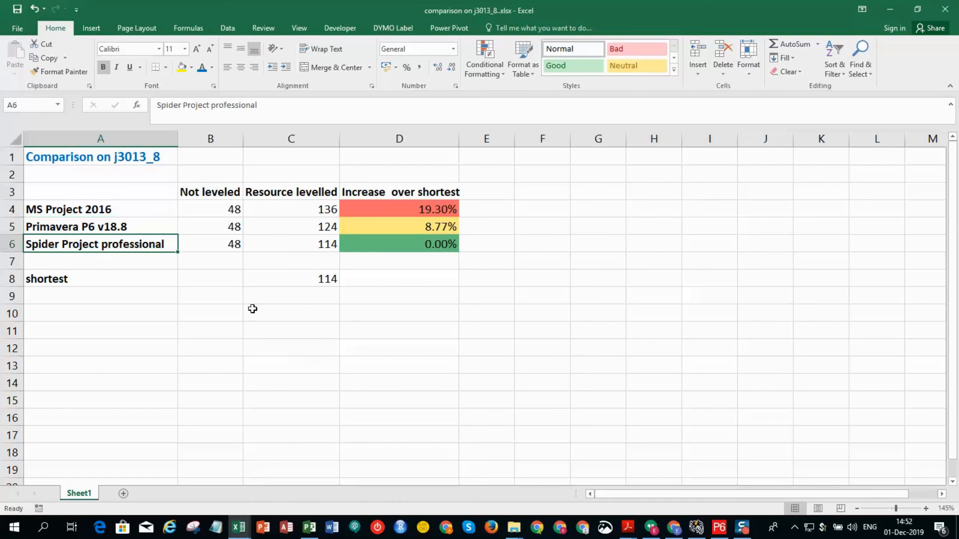
pyautogui.moveTo(224, 209); pyautogui.dragTo(225, 245)
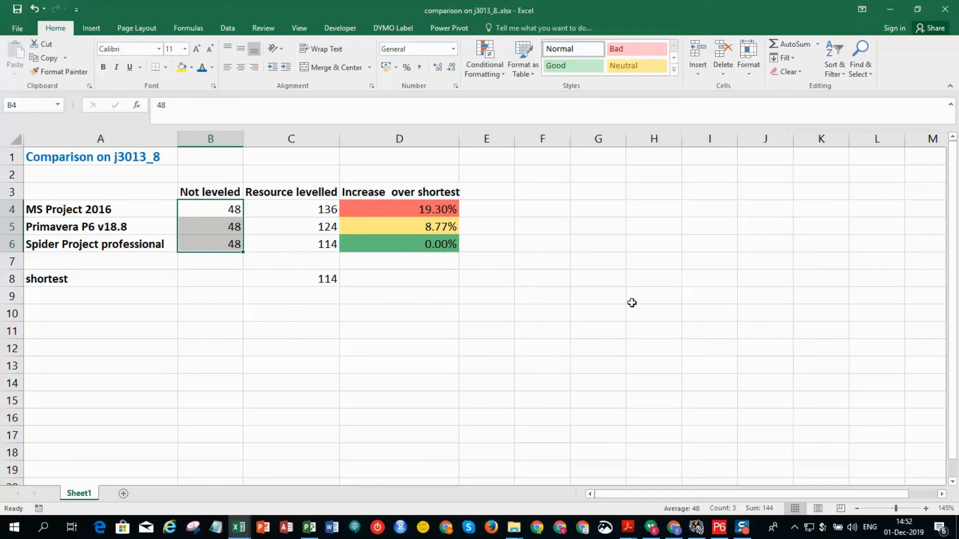
pyautogui.click(614, 299)
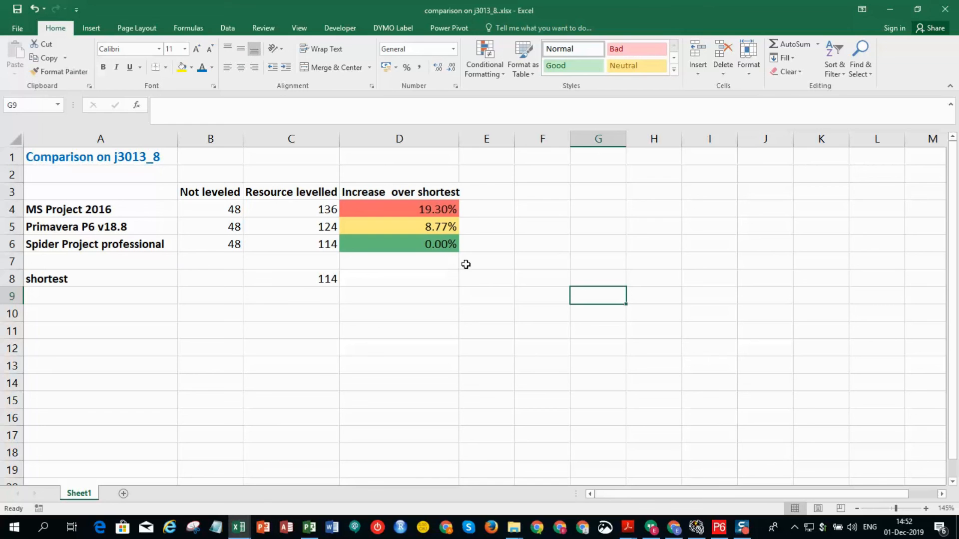
# Examine each program's resource-levelled duration and its percentage increase over the shortest schedule in rows 4 to 6.
pyautogui.click(483, 225)
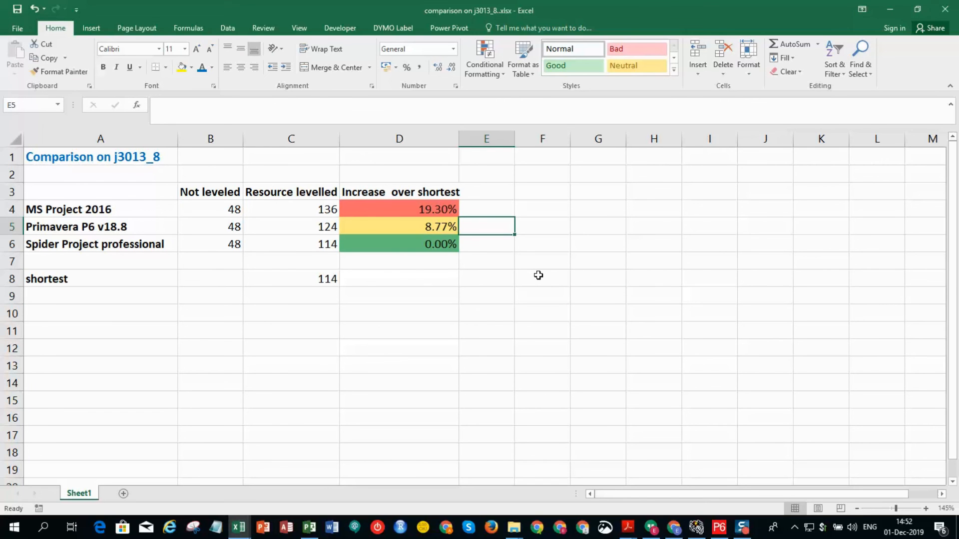
pyautogui.press('Up')
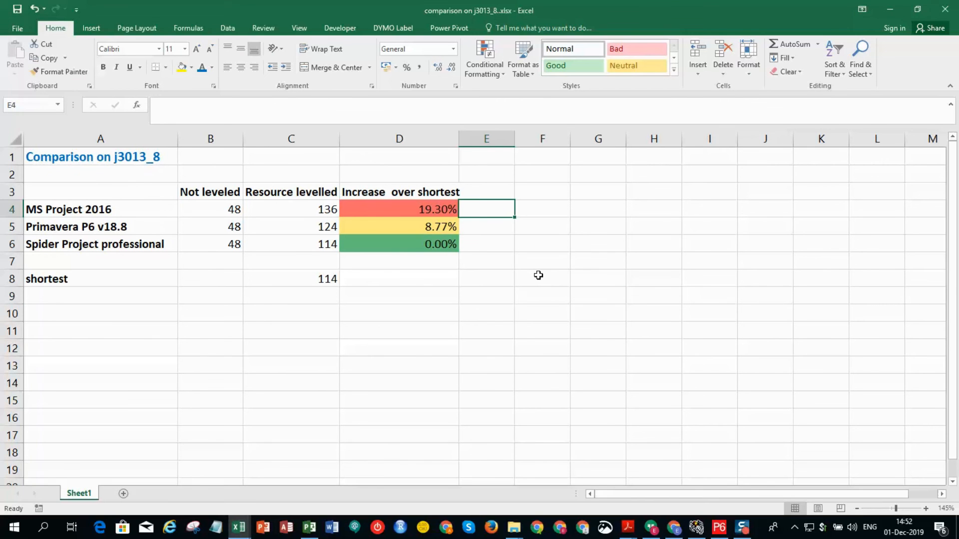
pyautogui.press('Down')
pyautogui.press('Down')
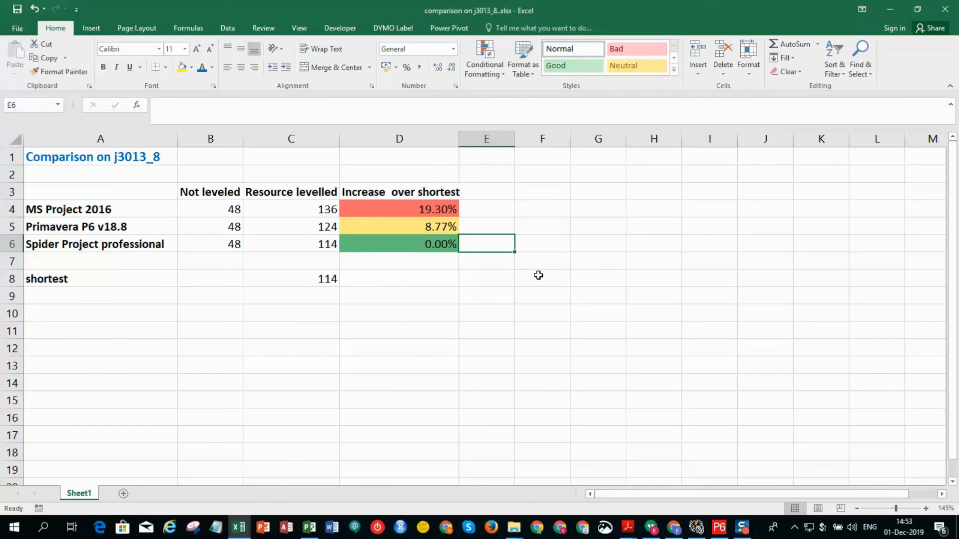
pyautogui.press('Up')
pyautogui.press('Left')
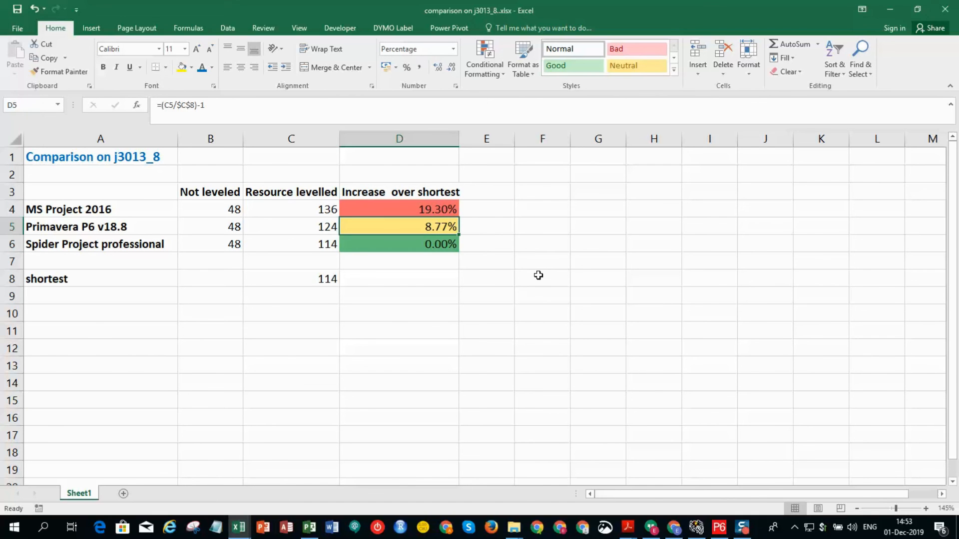